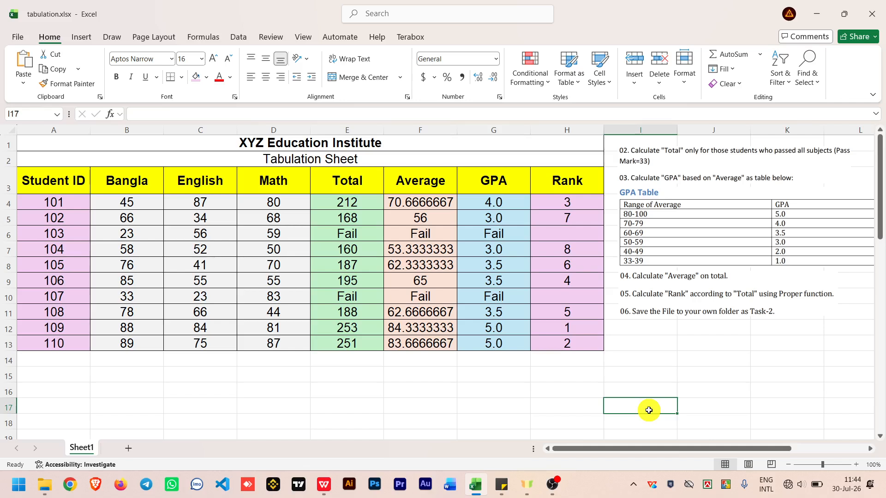
# Clear the Total, Average, GPA and Rank values of all students in E4:H13
pyautogui.click(586, 348)
pyautogui.moveTo(587, 349); pyautogui.dragTo(332, 203)
pyautogui.press('Delete')
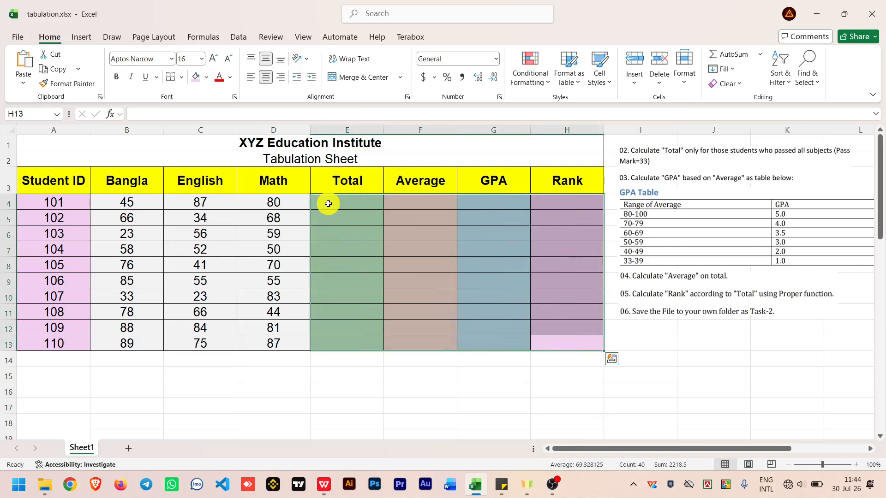
pyautogui.click(437, 393)
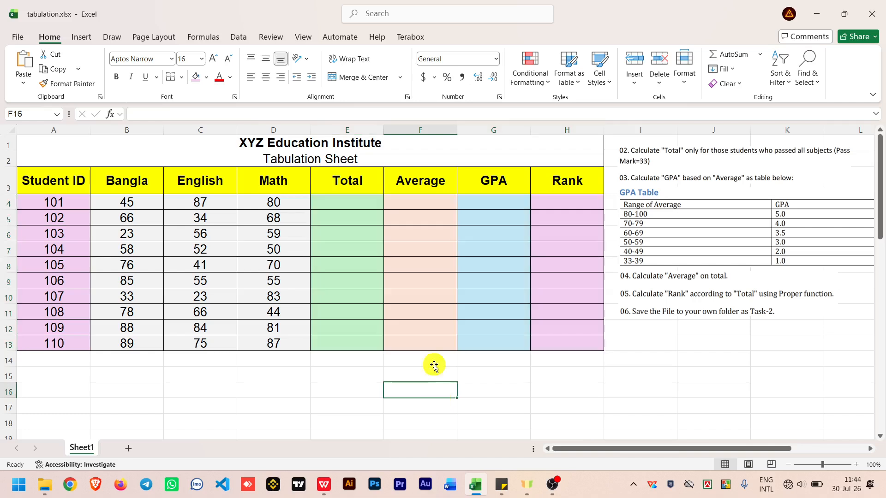
# Start the Total formula in E4 with a test that the lowest subject mark reaches the pass mark: =IF(MIN(B4:D4)>=33
pyautogui.click(351, 203)
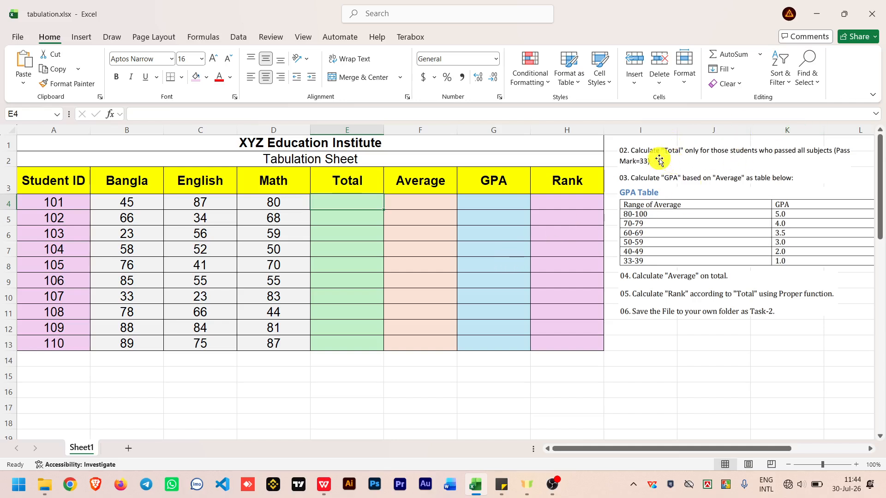
pyautogui.click(363, 202)
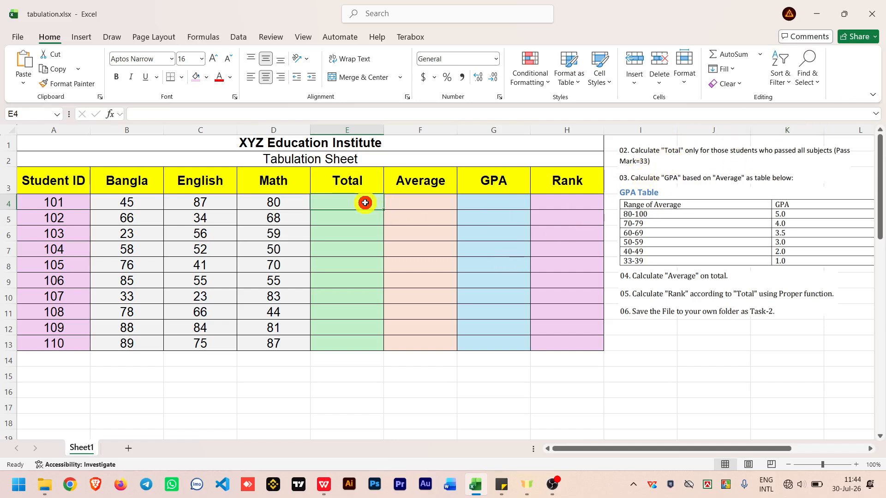
pyautogui.click(295, 115)
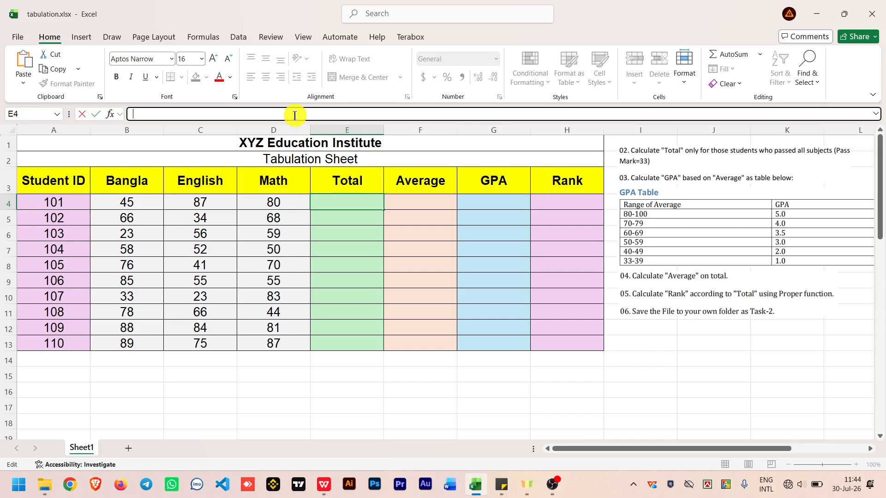
pyautogui.write('=')
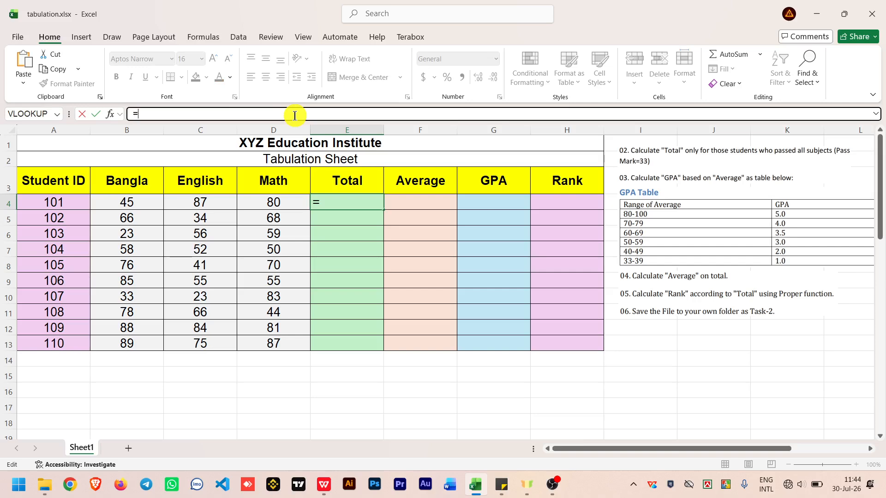
pyautogui.write('if')
pyautogui.press('Tab')
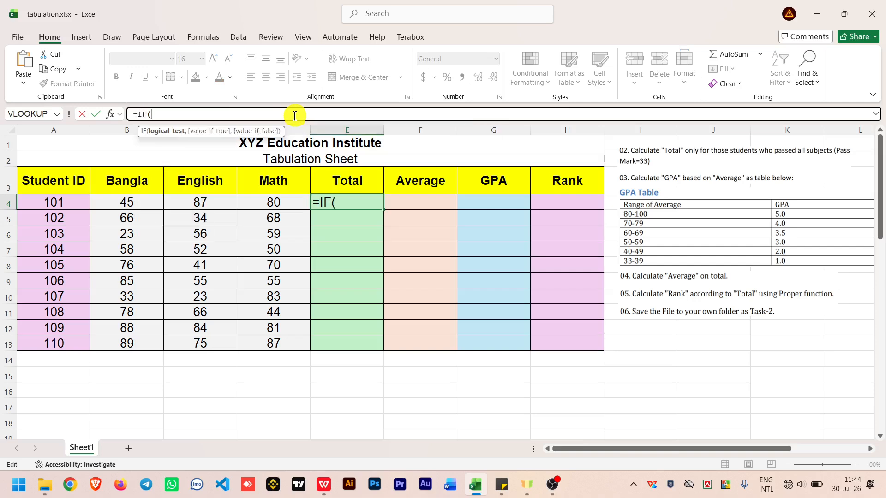
pyautogui.write('min')
pyautogui.press('Tab')
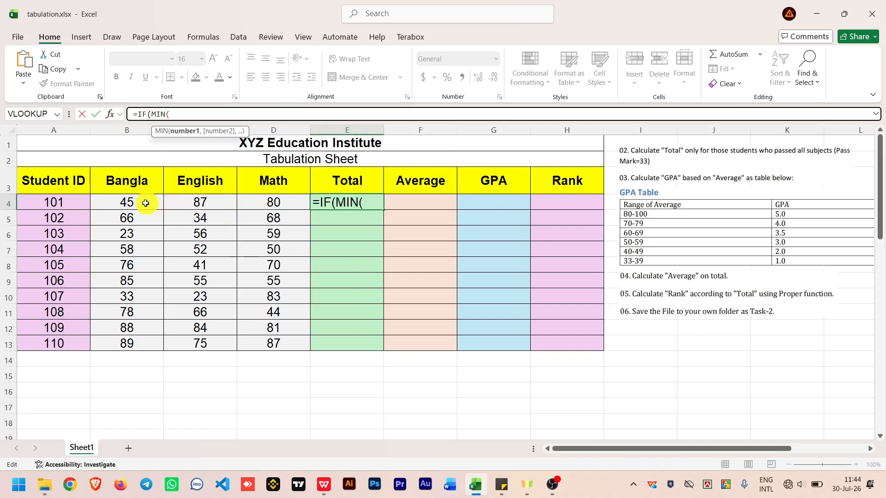
pyautogui.moveTo(130, 201); pyautogui.dragTo(245, 200)
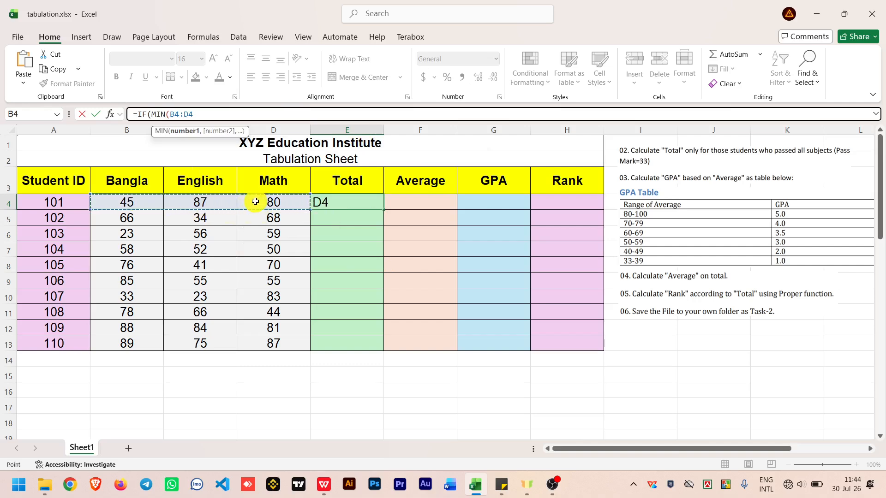
pyautogui.write(')')
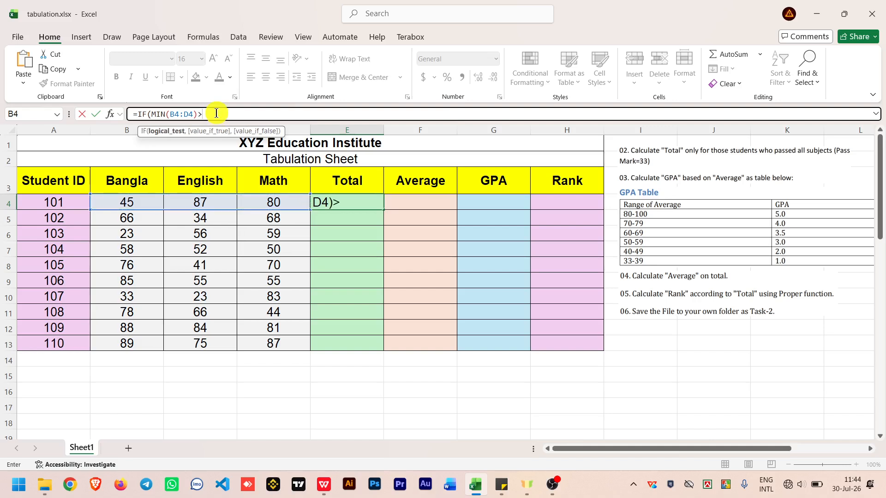
pyautogui.write('>=33')
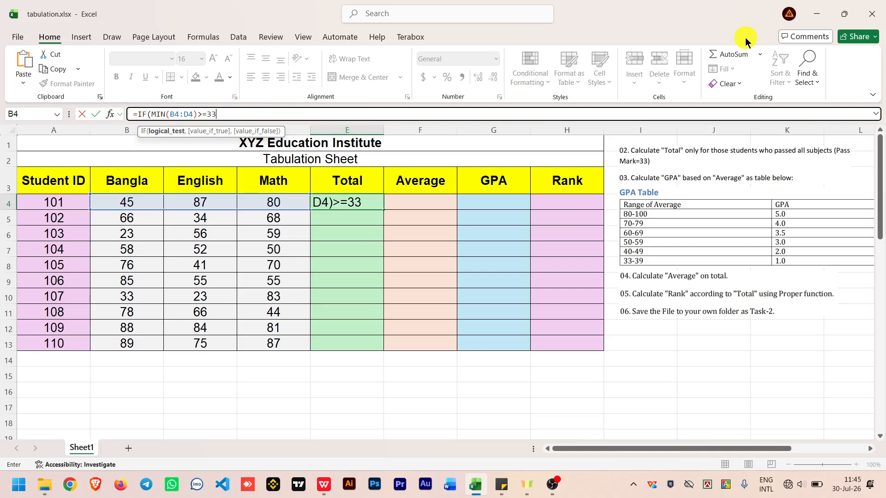
# Complete the E4 formula to return SUM(B4:D4) when the test passes and "Fail" otherwise
pyautogui.write(',sum')
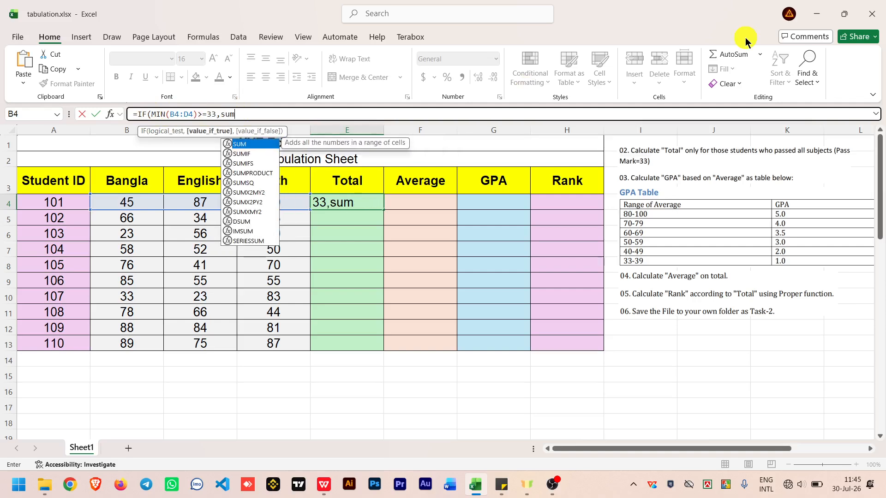
pyautogui.press('Tab')
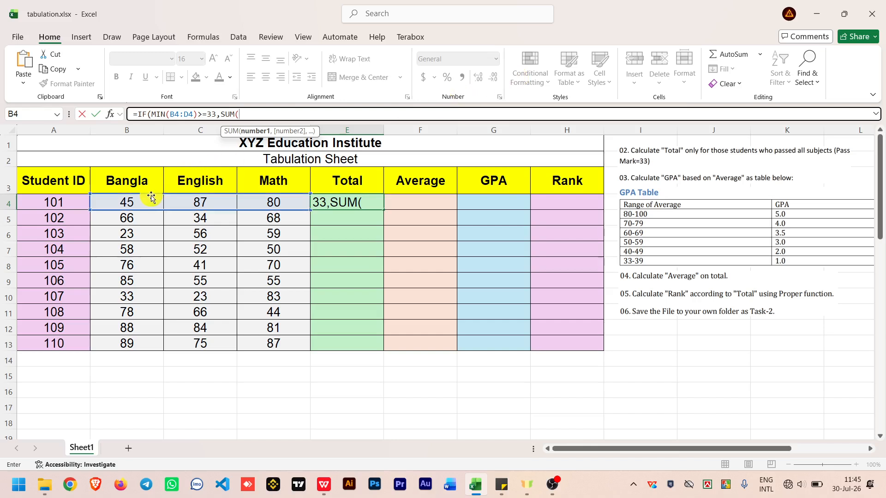
pyautogui.moveTo(138, 202); pyautogui.dragTo(271, 205)
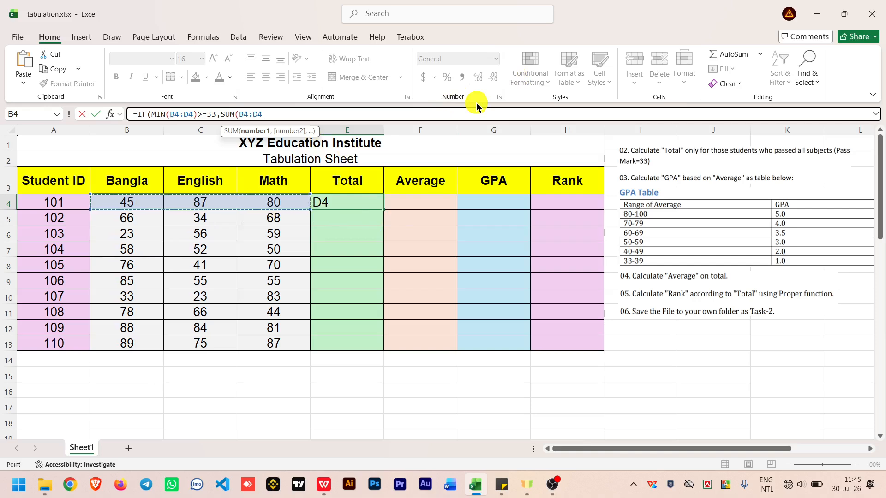
pyautogui.write(')')
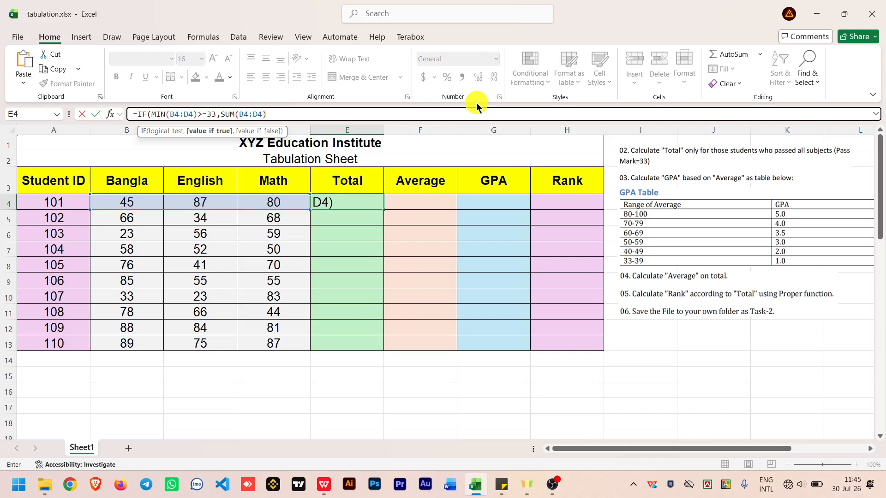
pyautogui.write(',')
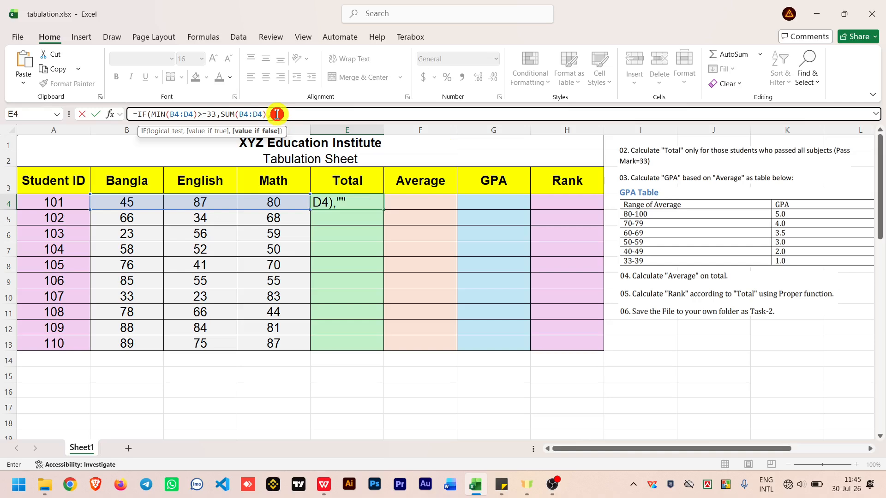
pyautogui.click(277, 114)
pyautogui.click(277, 114)
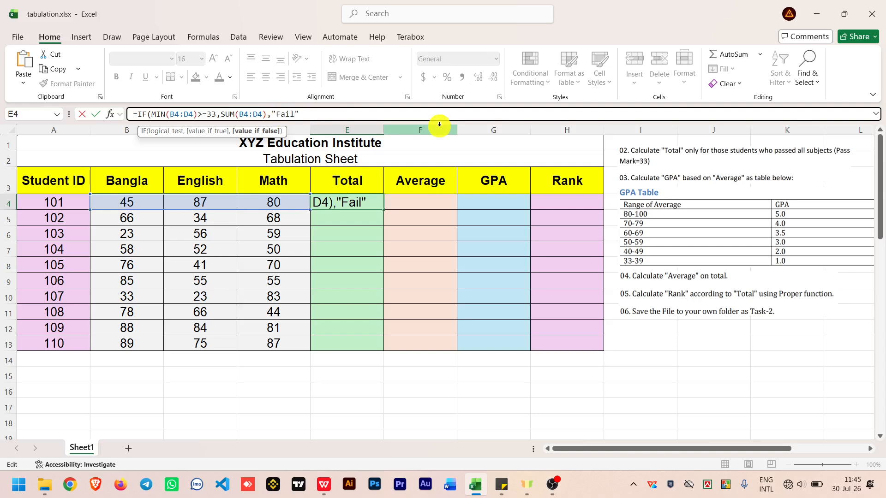
pyautogui.press('Return')
pyautogui.press('Return')
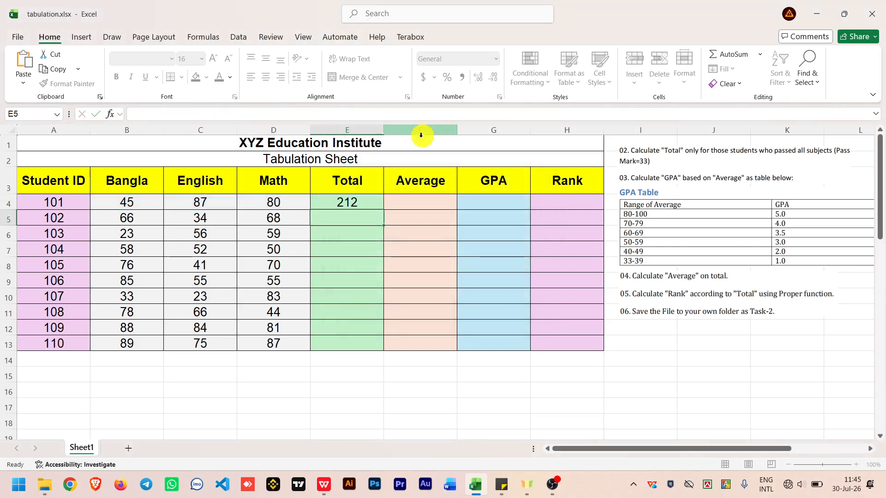
# Fill the Total formula from E4 down to the last student in row 13
pyautogui.click(360, 203)
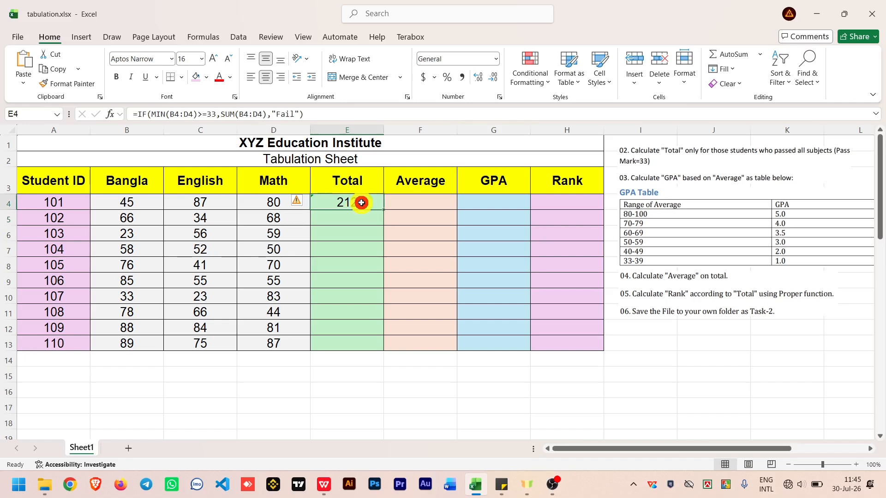
pyautogui.doubleClick(385, 211)
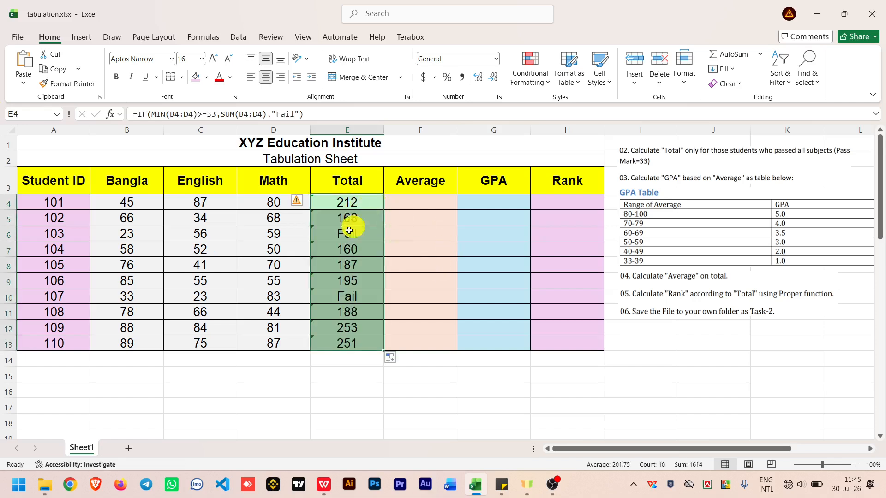
pyautogui.click(140, 238)
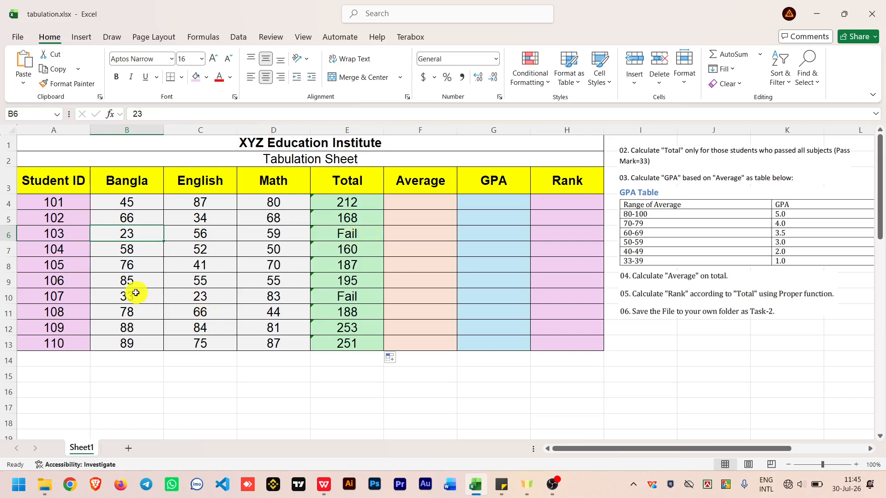
# Test the Total formula with an English mark of 55 for student 107 and undo the change
pyautogui.click(215, 298)
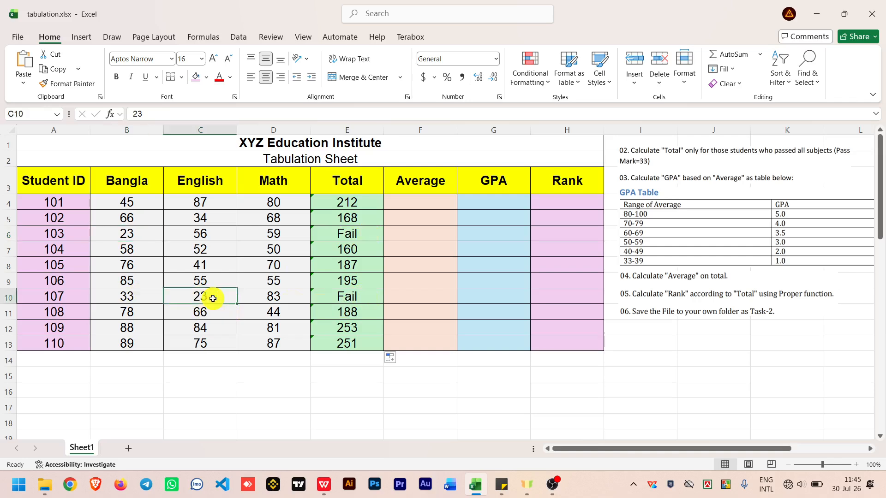
pyautogui.write('55')
pyautogui.press('Return')
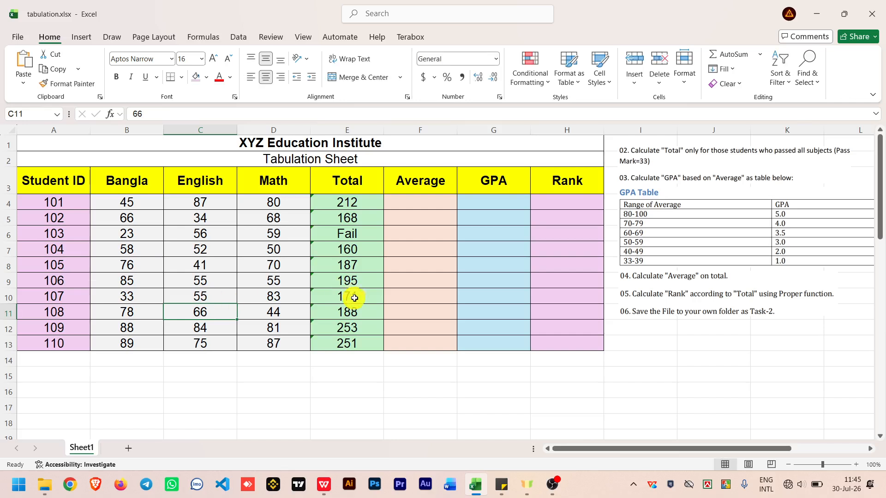
pyautogui.hotkey('ctrl', 'z')
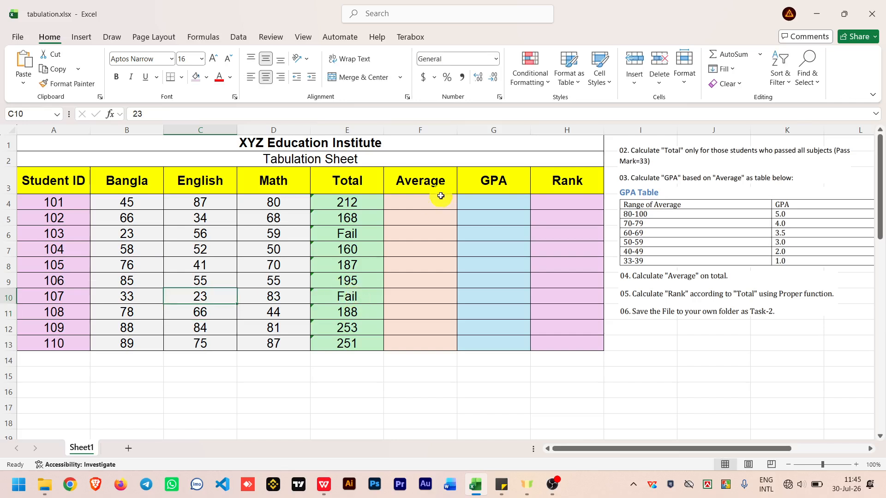
# Copy the full text of the Total formula from E4 without altering the cell
pyautogui.click(434, 205)
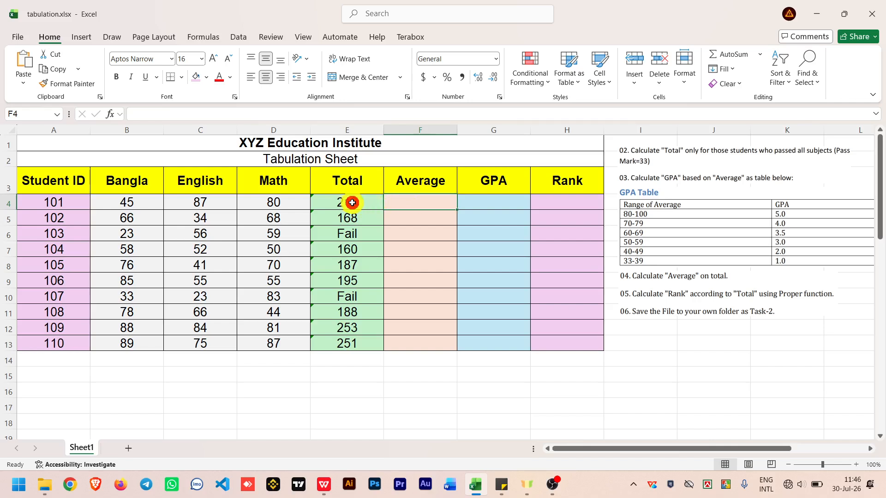
pyautogui.click(352, 203)
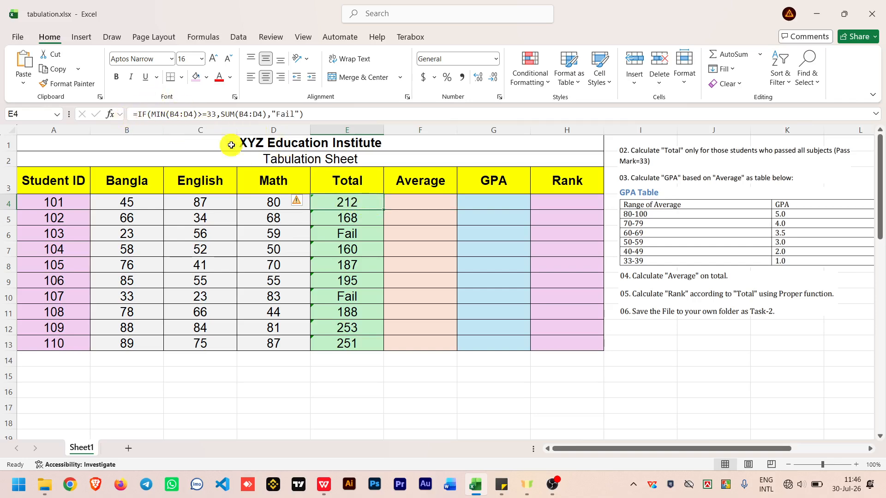
pyautogui.click(333, 113)
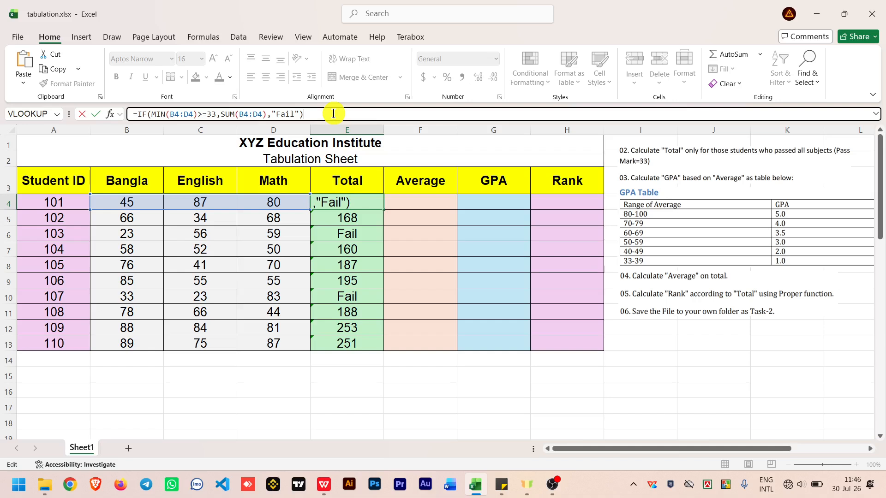
pyautogui.tripleClick(333, 114)
pyautogui.hotkey('ctrl', 'c')
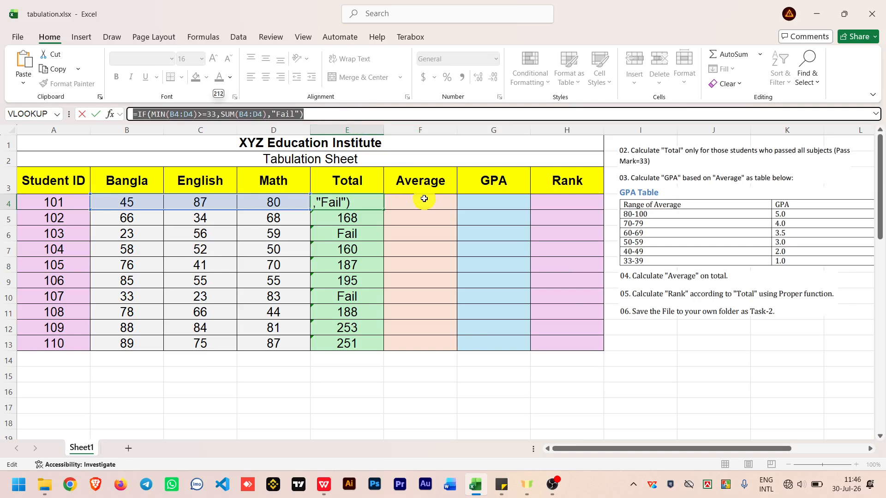
pyautogui.press('Escape')
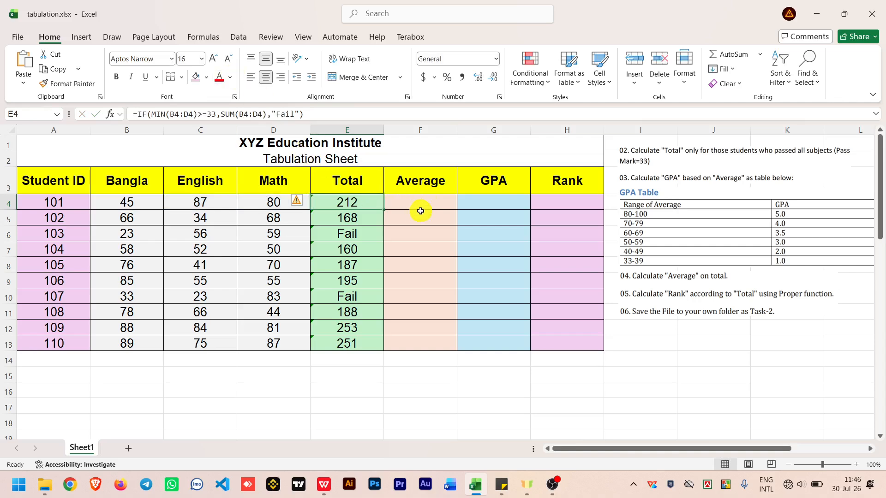
# Paste the copied Total formula into F4 and replace SUM with AVERAGE, giving =IF(MIN(B4:D4)>=33,AVERAGE(B4:D4),"Fail")
pyautogui.click(414, 201)
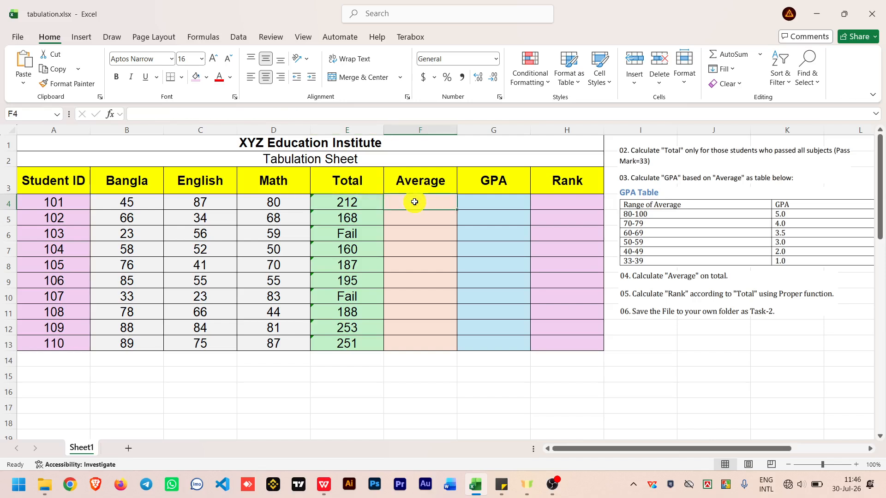
pyautogui.click(394, 116)
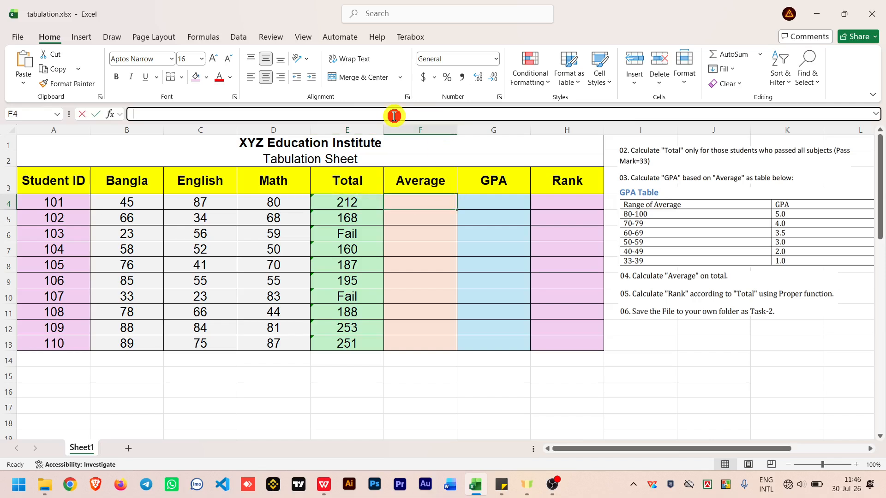
pyautogui.hotkey('ctrl', 'v')
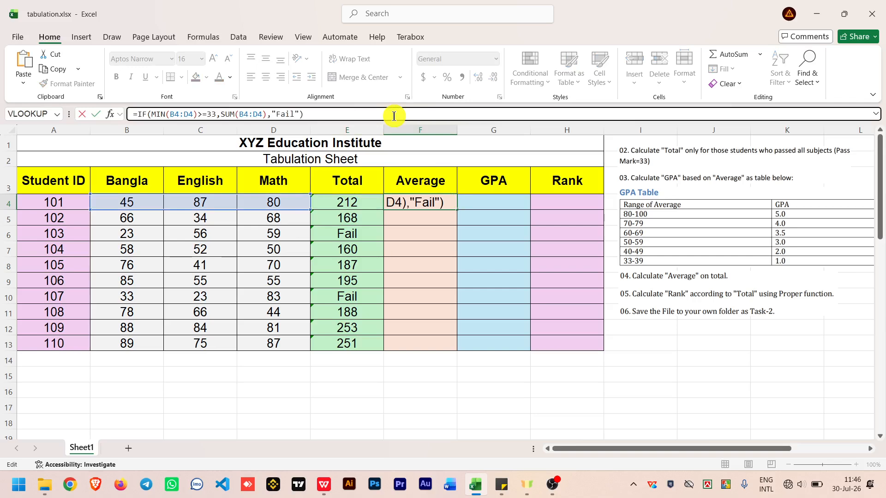
pyautogui.click(231, 114)
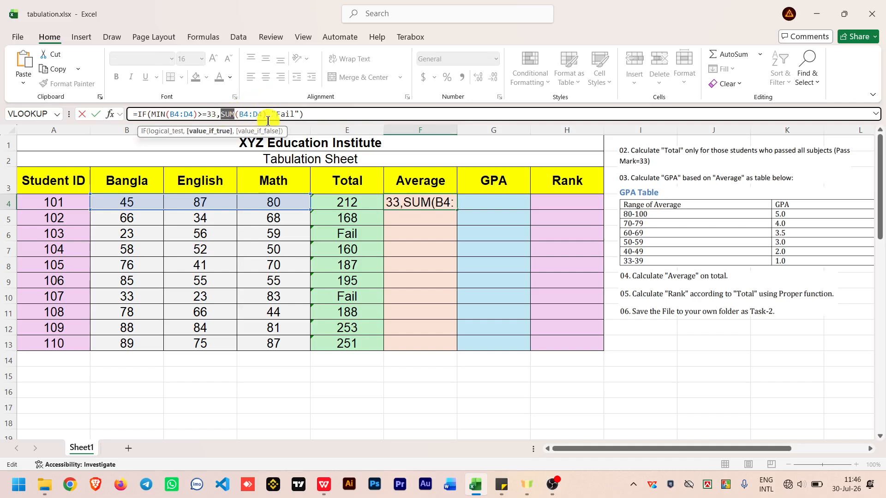
pyautogui.doubleClick(224, 114)
pyautogui.write('av')
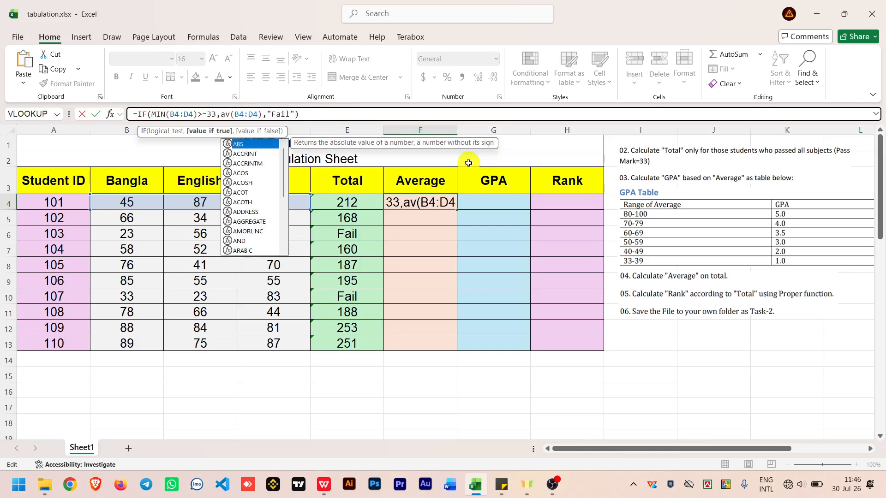
pyautogui.write('era')
pyautogui.press('Tab')
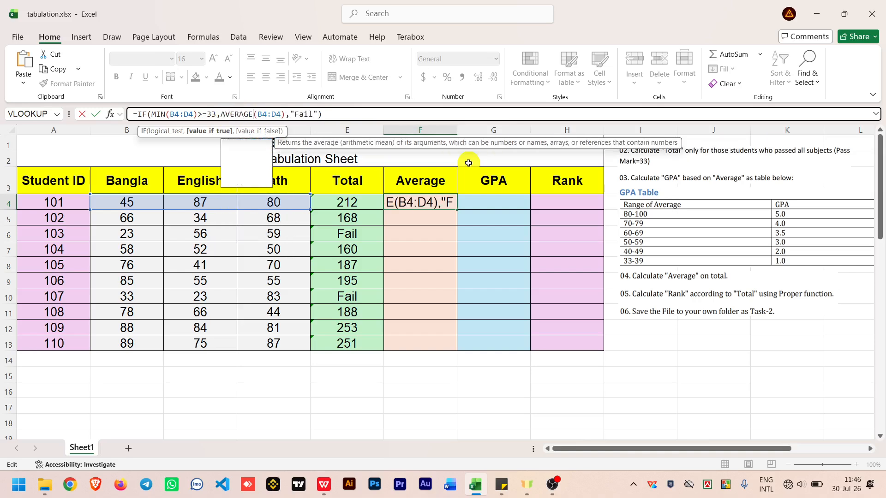
pyautogui.click(334, 118)
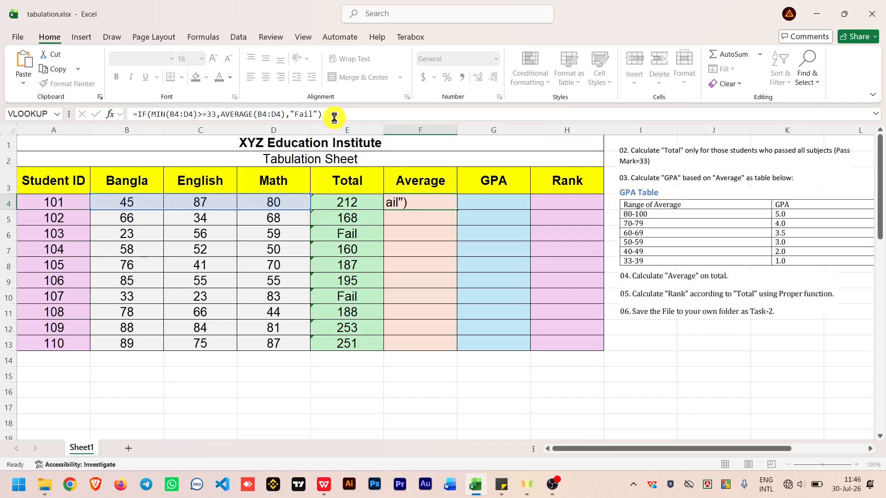
pyautogui.press('Return')
# Fill the Average formula from F4 down to the last student in row 13 and compare the formulas in E4 and F4
pyautogui.click(447, 203)
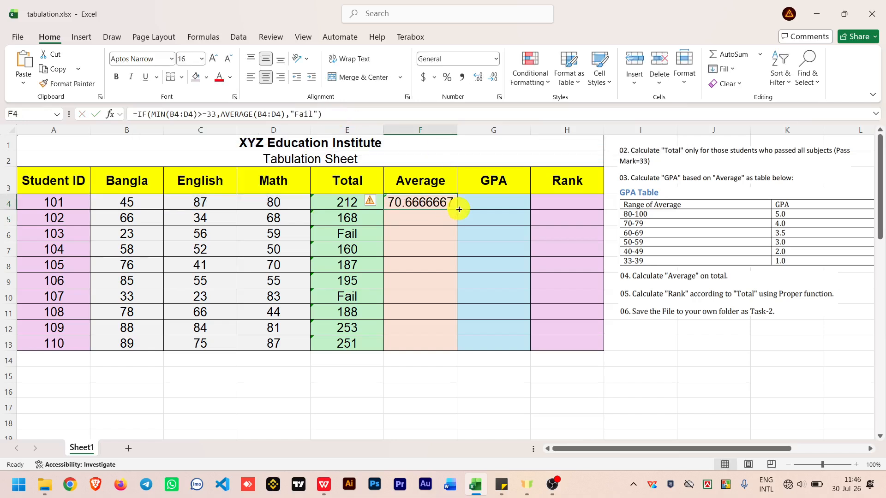
pyautogui.doubleClick(457, 211)
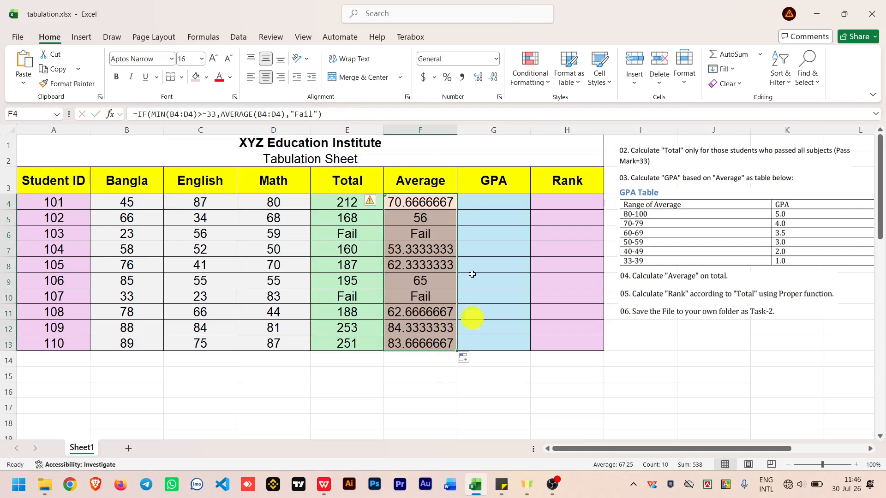
pyautogui.click(478, 230)
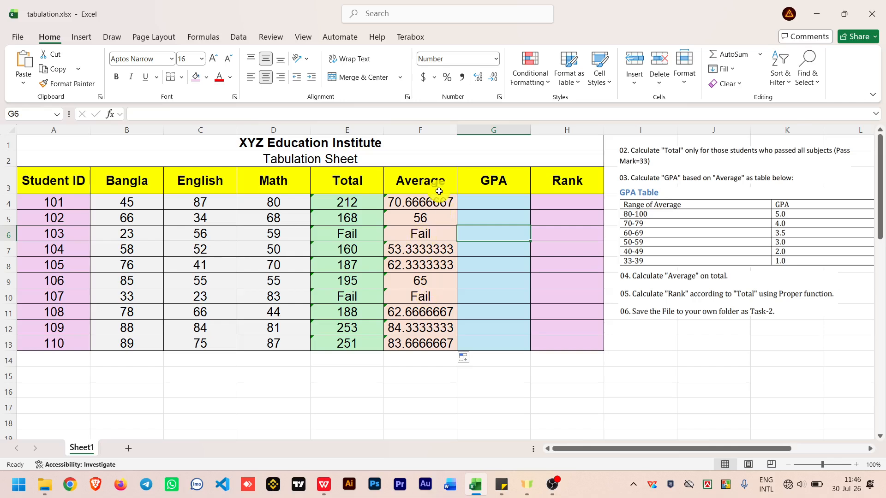
pyautogui.click(370, 203)
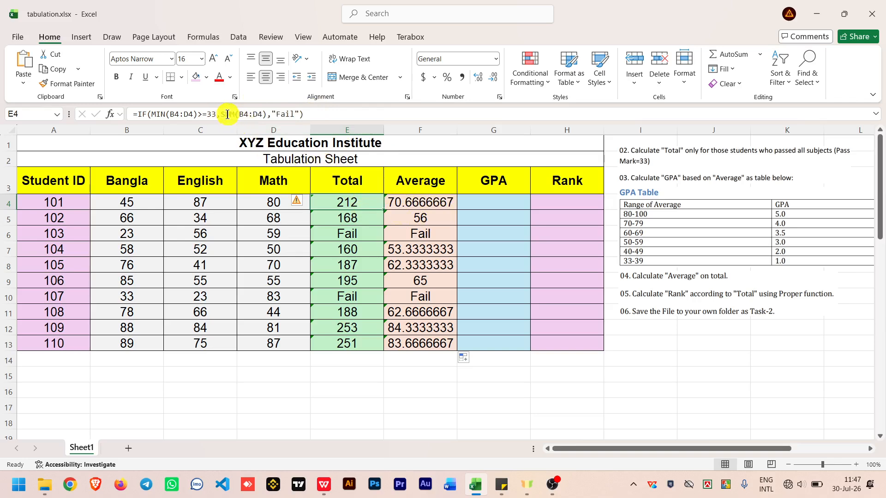
pyautogui.click(425, 204)
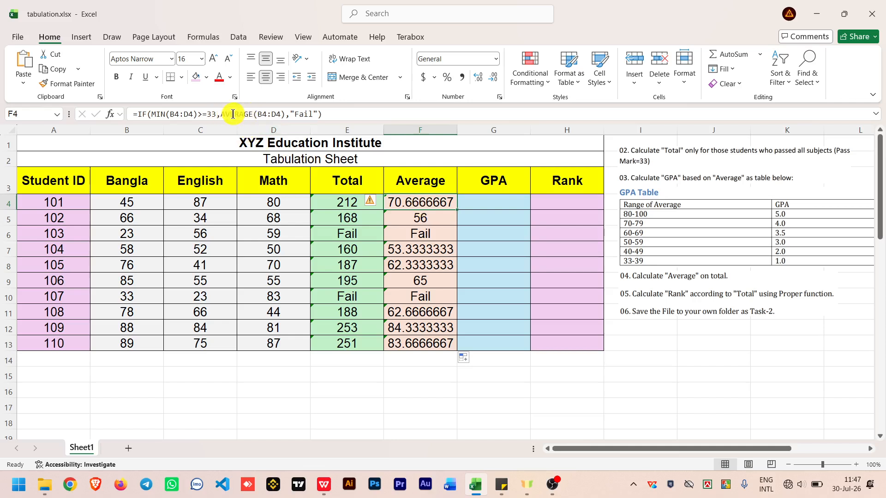
pyautogui.click(514, 205)
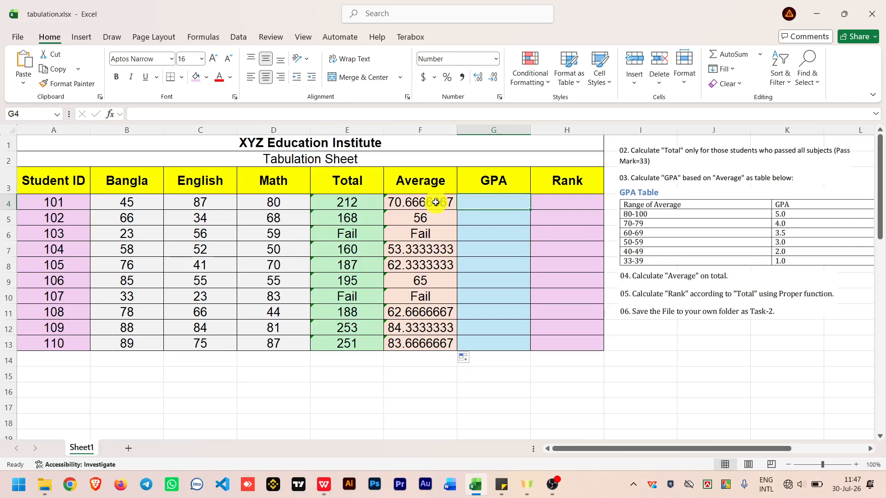
pyautogui.click(401, 114)
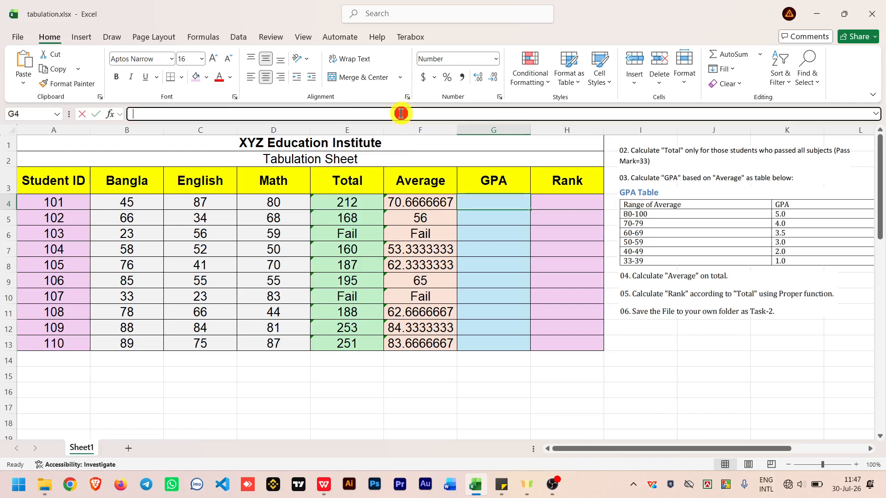
pyautogui.write('=if')
pyautogui.press('Tab')
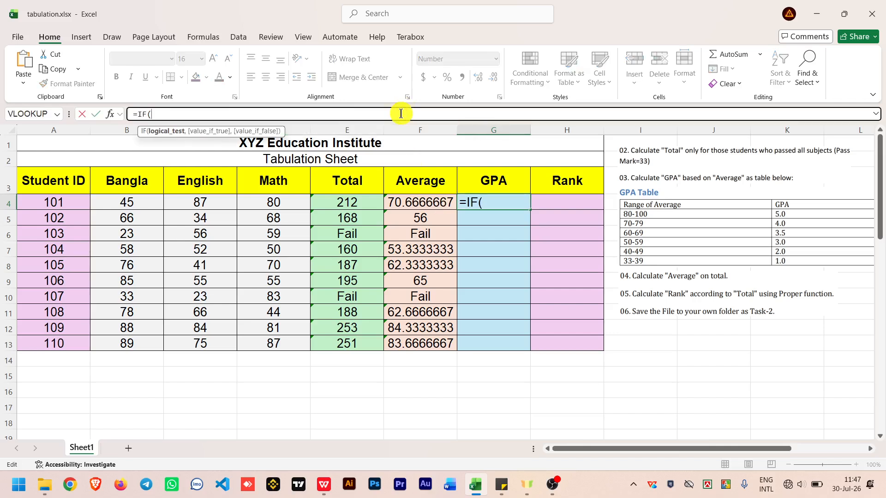
pyautogui.click(422, 202)
pyautogui.write('>=')
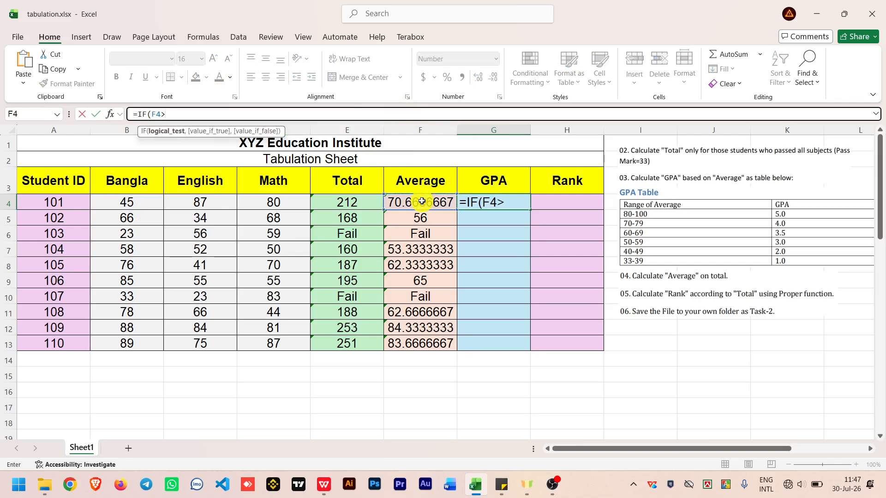
pyautogui.write('80,5')
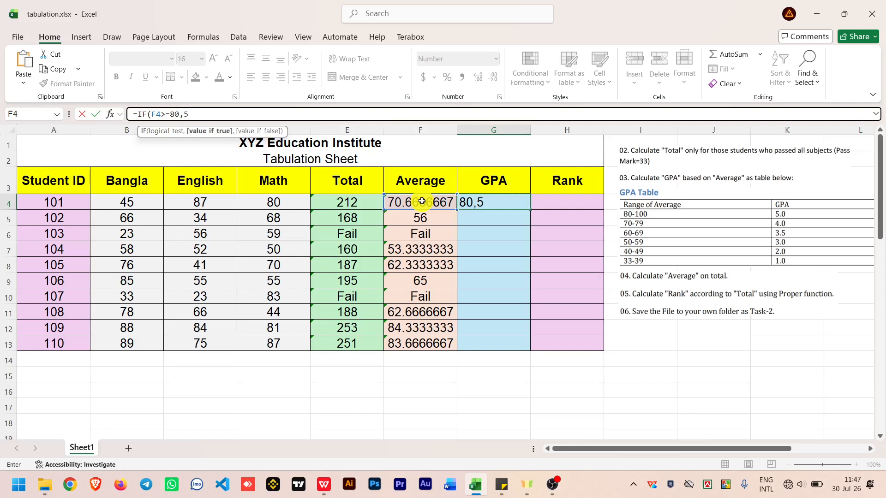
pyautogui.write(',IF(')
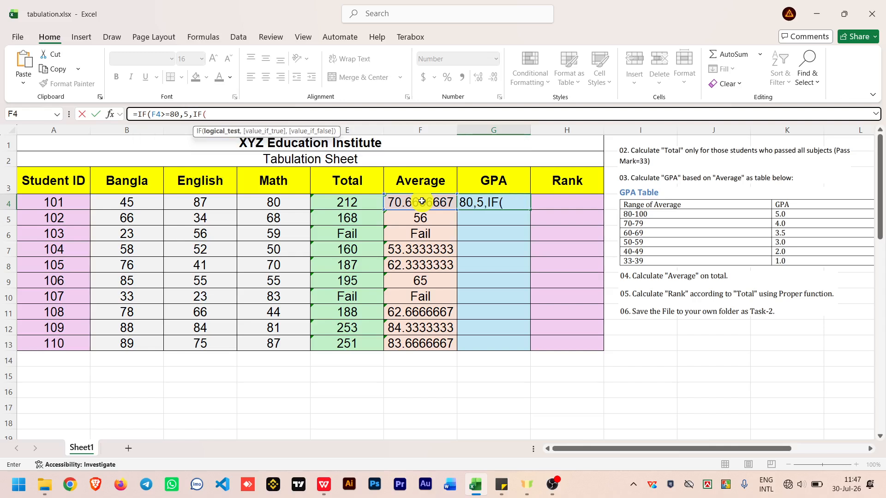
pyautogui.press('BackSpace')
pyautogui.press('BackSpace')
pyautogui.press('BackSpace')
pyautogui.press('BackSpace')
pyautogui.press('BackSpace')
pyautogui.press('BackSpace')
pyautogui.press('BackSpace')
pyautogui.press('BackSpace')
pyautogui.press('BackSpace')
pyautogui.press('BackSpace')
pyautogui.press('BackSpace')
pyautogui.press('BackSpace')
pyautogui.press('BackSpace')
pyautogui.press('BackSpace')
pyautogui.press('BackSpace')
pyautogui.press('BackSpace')
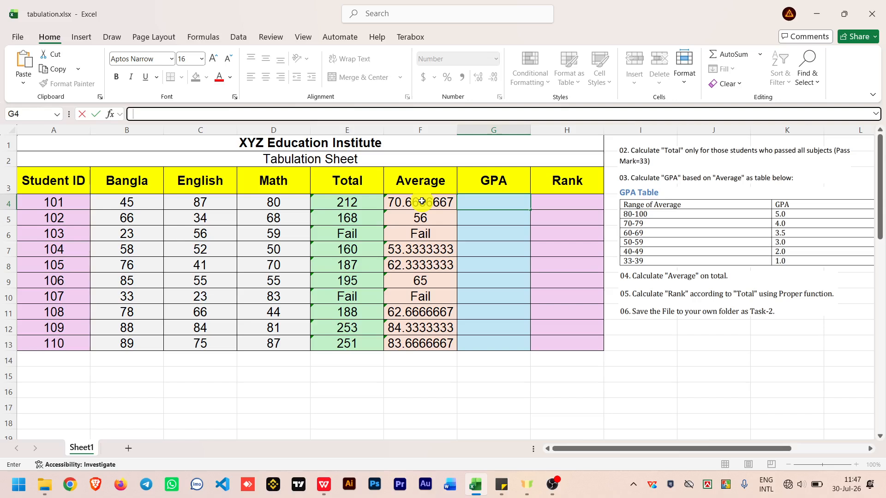
# Start an IFS formula in G4 whose first condition tests whether the average in F4 equals "Fail"
pyautogui.click(510, 199)
pyautogui.click(420, 115)
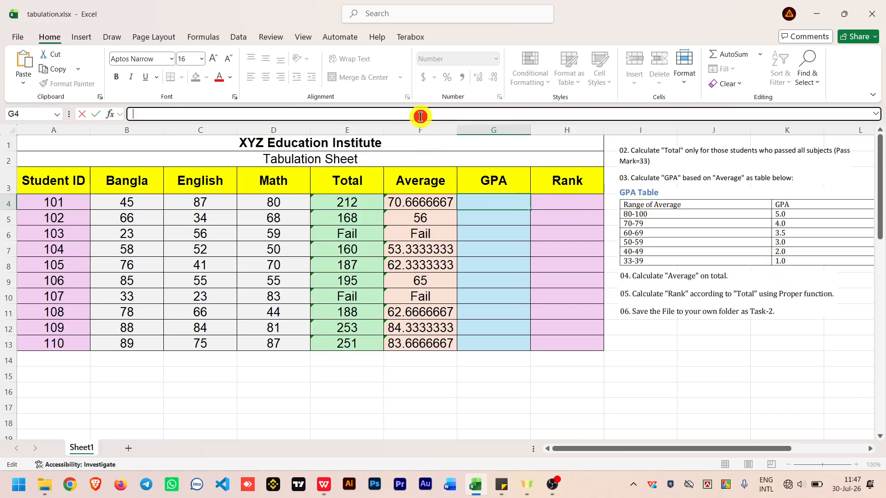
pyautogui.write('=ifs')
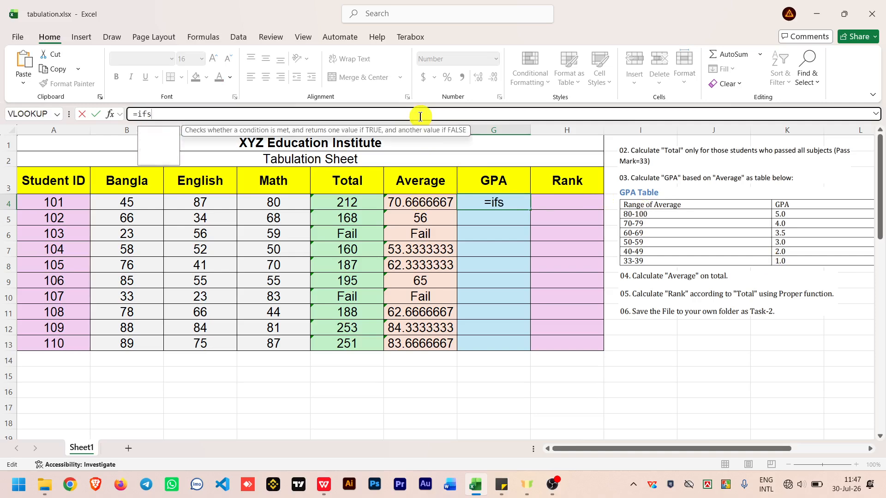
pyautogui.press('Tab')
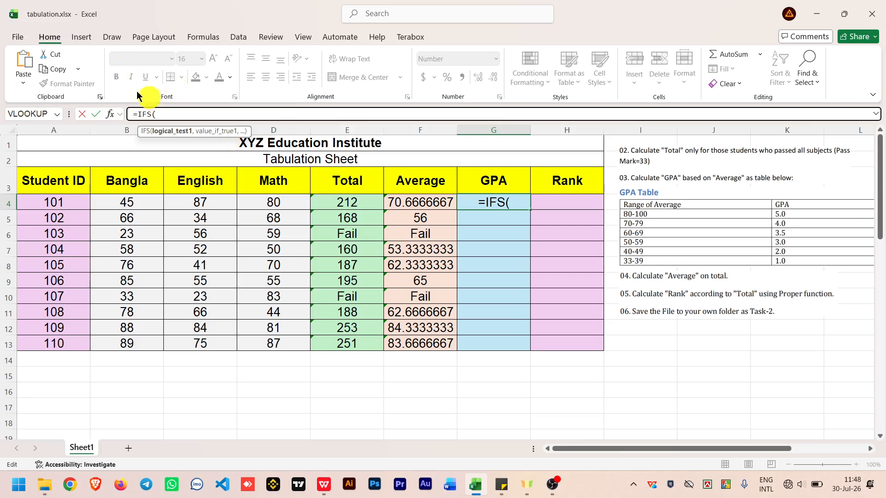
pyautogui.click(423, 204)
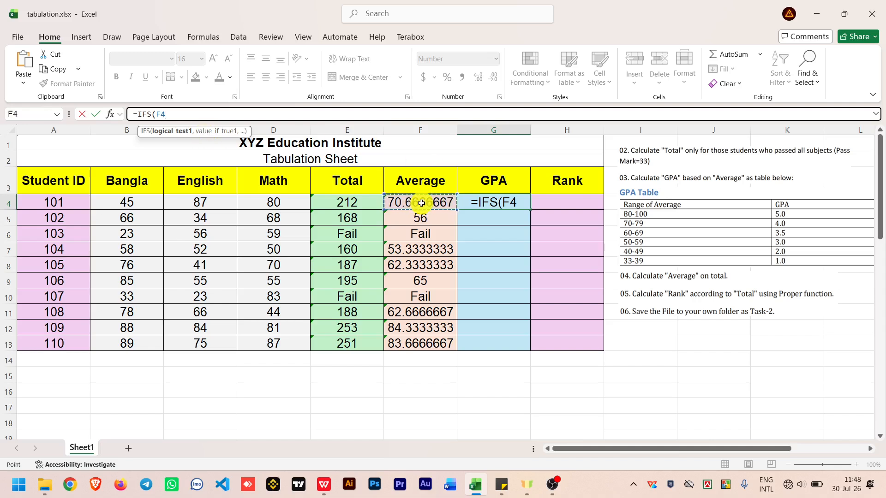
pyautogui.write('=')
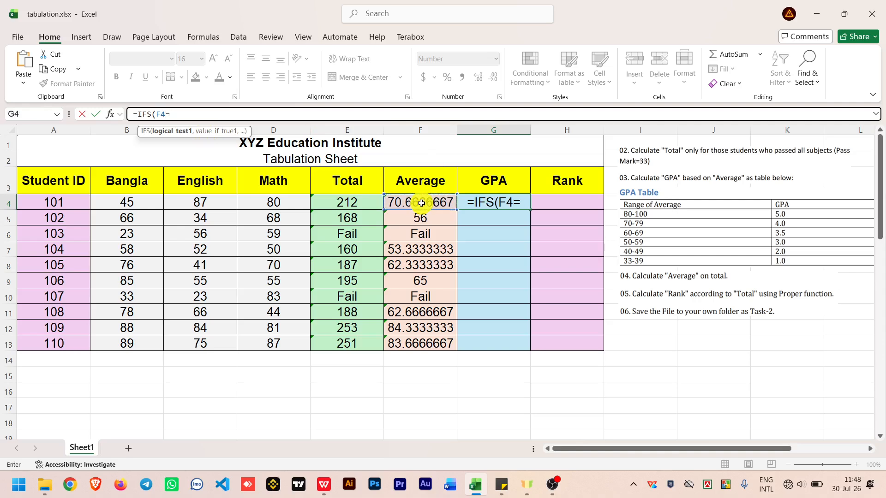
pyautogui.write('"Fail')
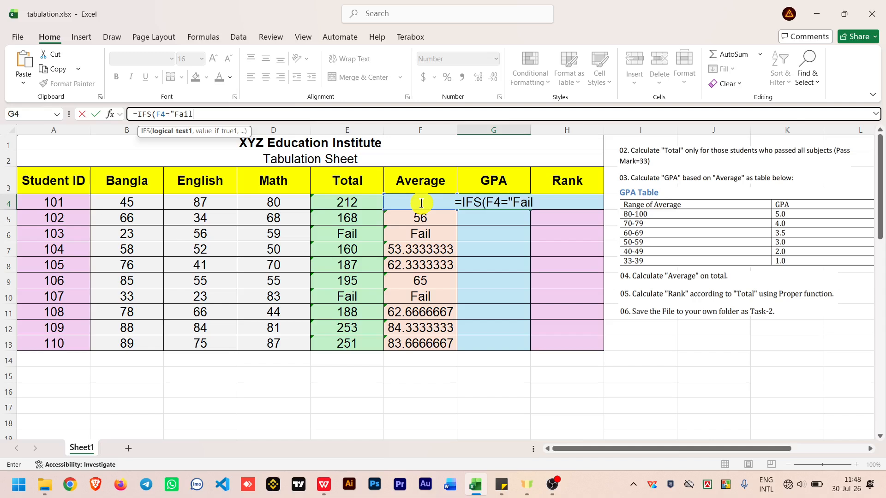
# Make the first IFS condition return "Fail" and enter the formula in G4 as =IFS(F4="Fail","Fail")
pyautogui.write('""')
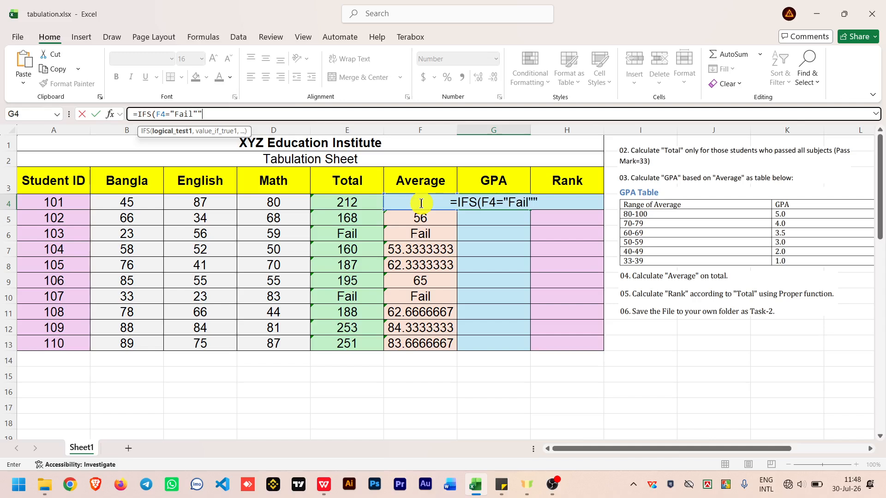
pyautogui.write('Fail')
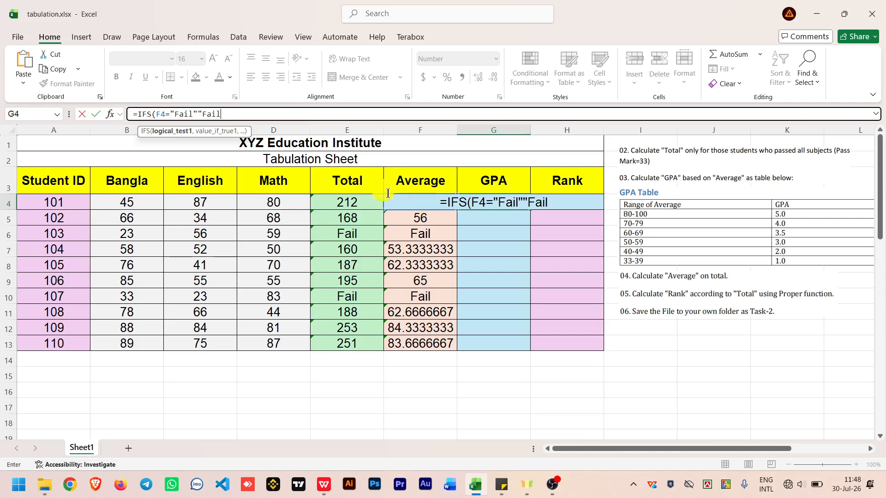
pyautogui.write('",')
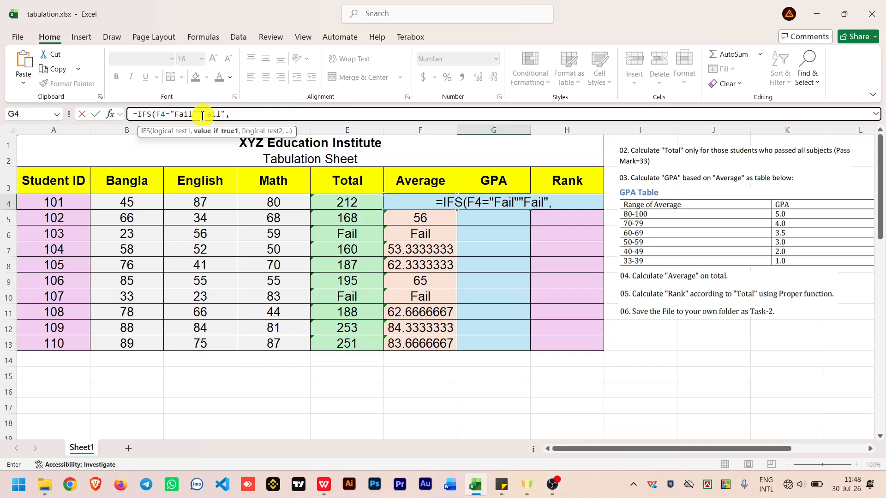
pyautogui.click(468, 119)
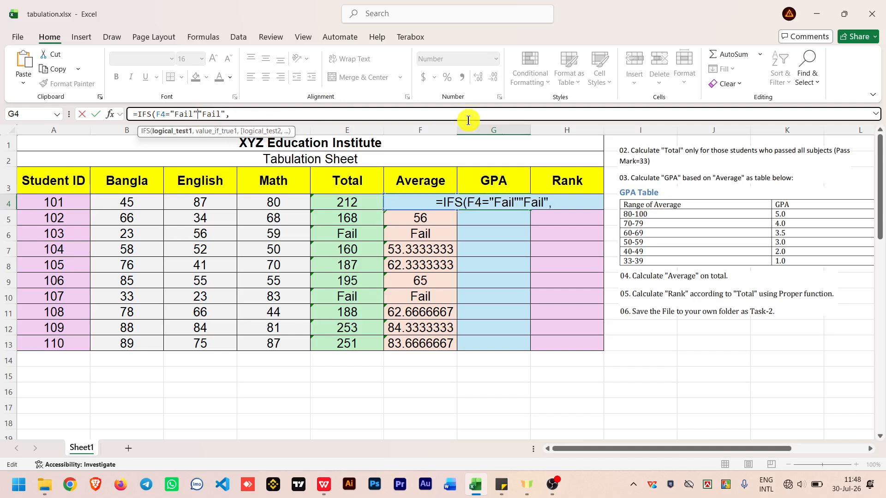
pyautogui.write(',')
pyautogui.click(251, 114)
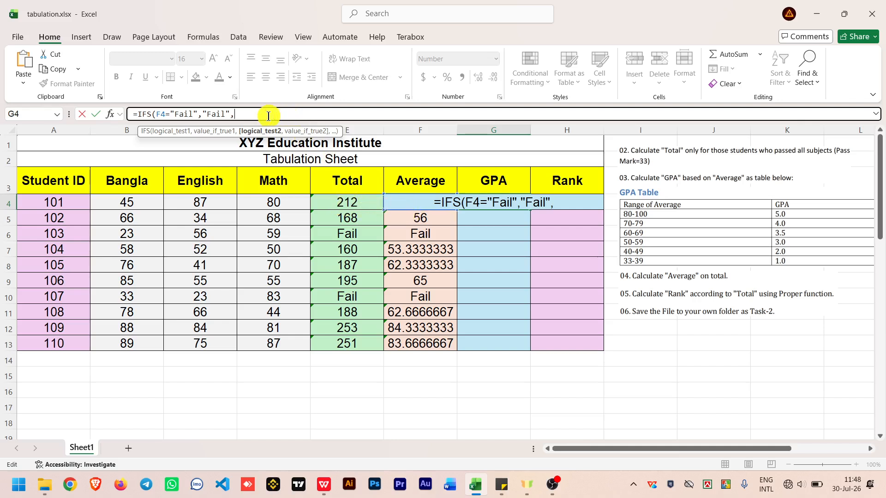
pyautogui.press('Return')
pyautogui.press('Return')
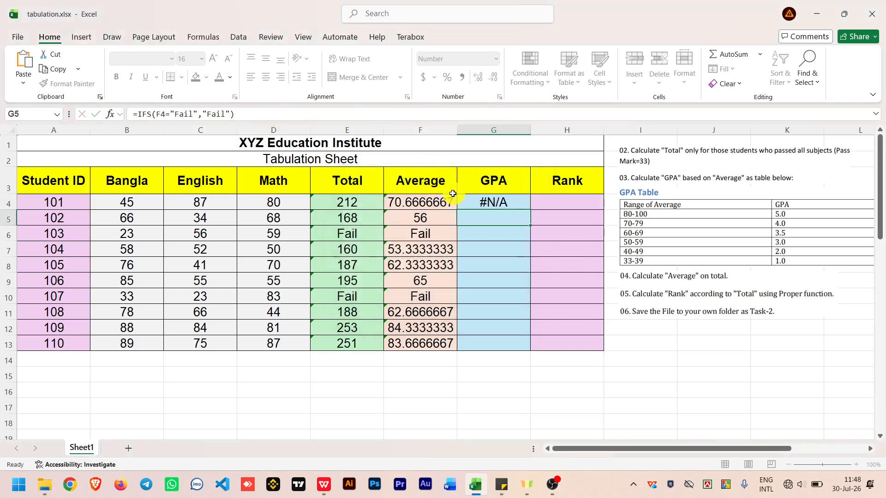
# Left-align the content of the first student's GPA cell G4
pyautogui.click(429, 204)
pyautogui.click(480, 202)
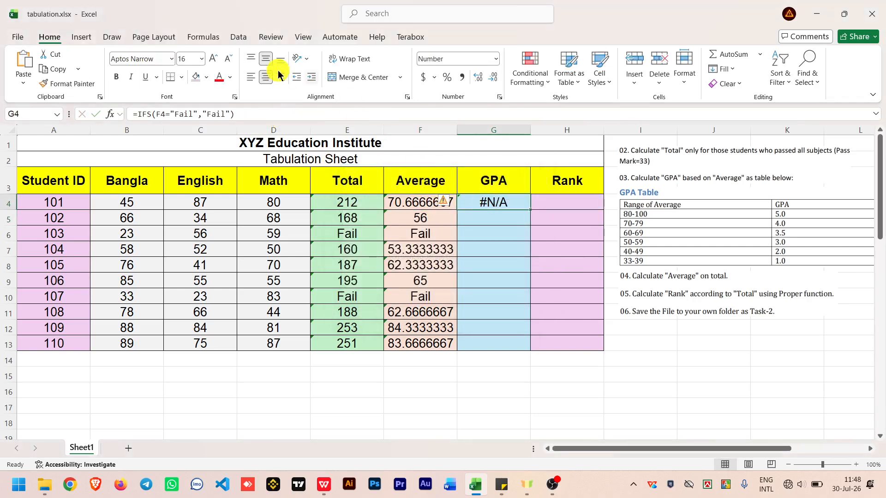
pyautogui.click(251, 76)
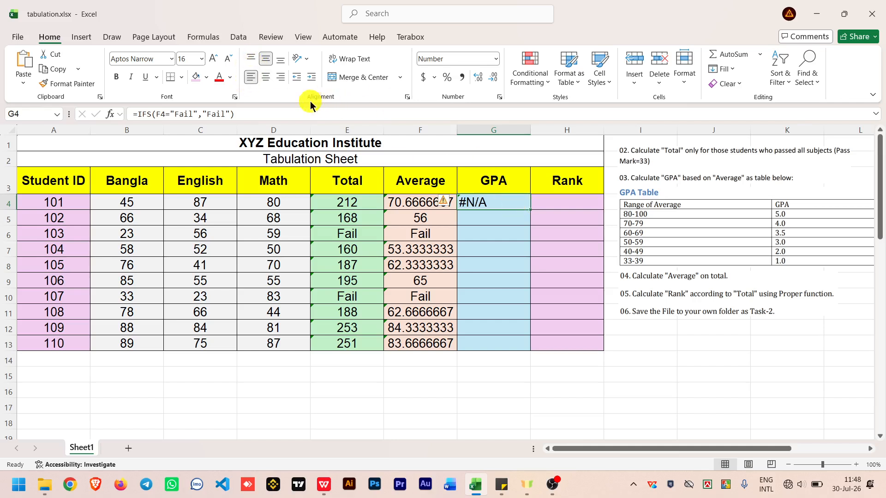
# Extend the IFS formula in G4 with a second condition that returns 5 when F4>=80
pyautogui.click(309, 114)
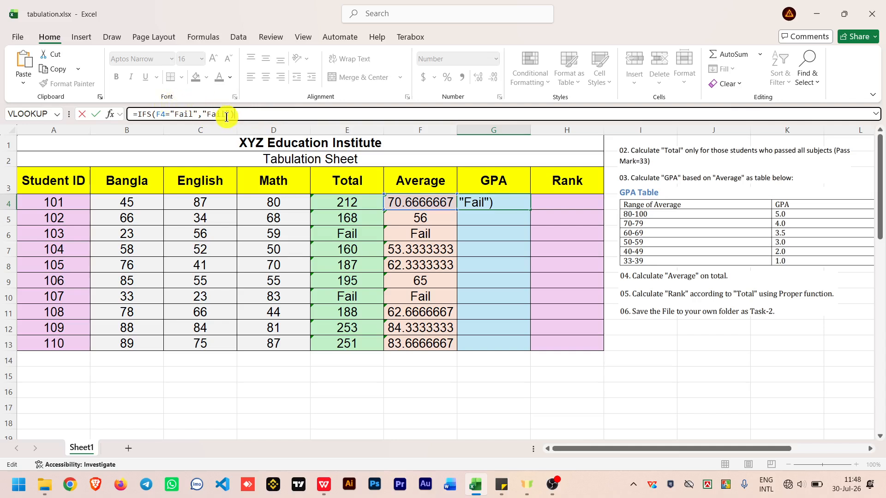
pyautogui.press('BackSpace')
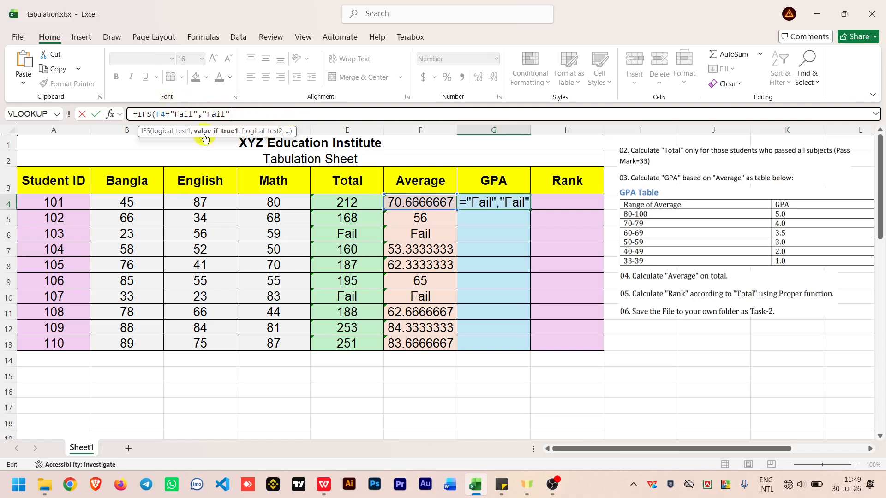
pyautogui.write(',')
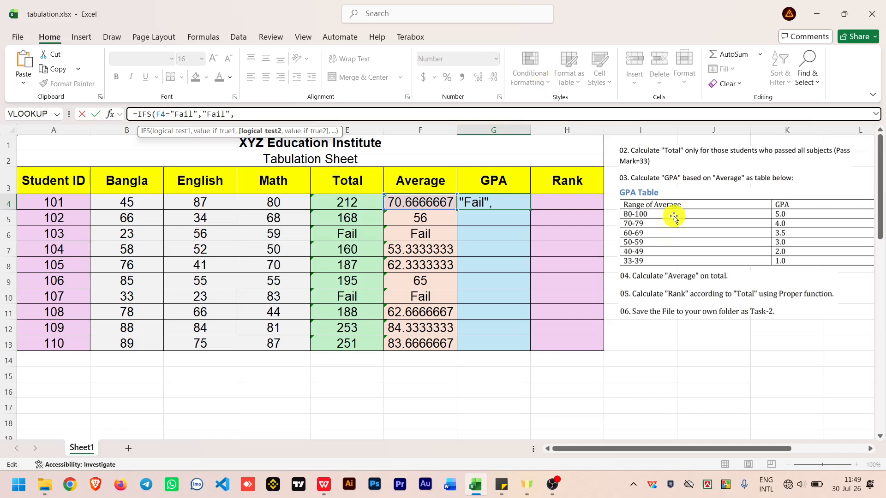
pyautogui.click(255, 112)
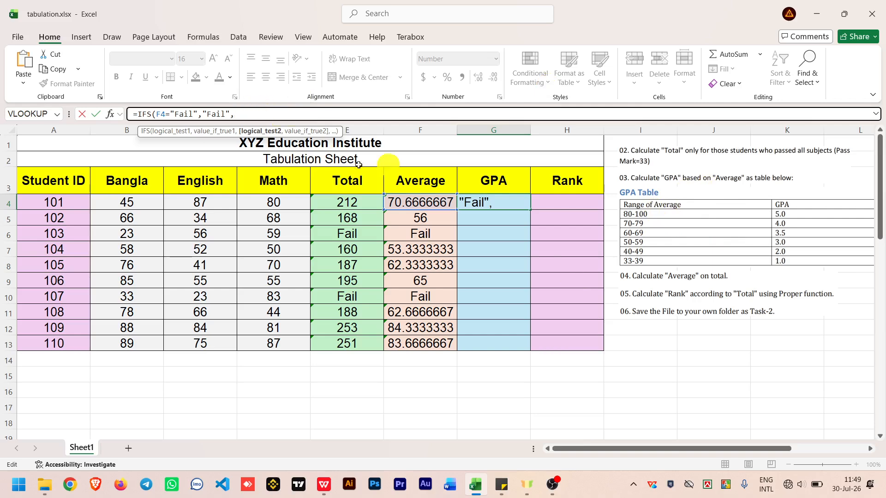
pyautogui.click(419, 202)
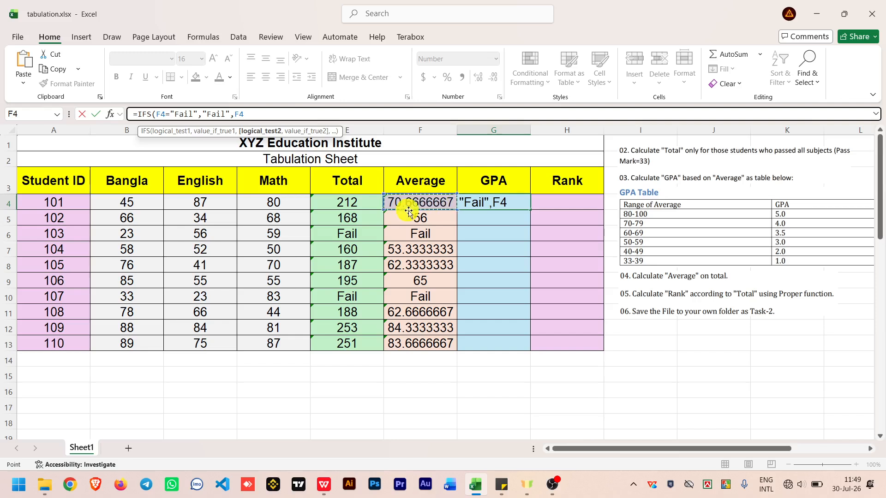
pyautogui.write('>')
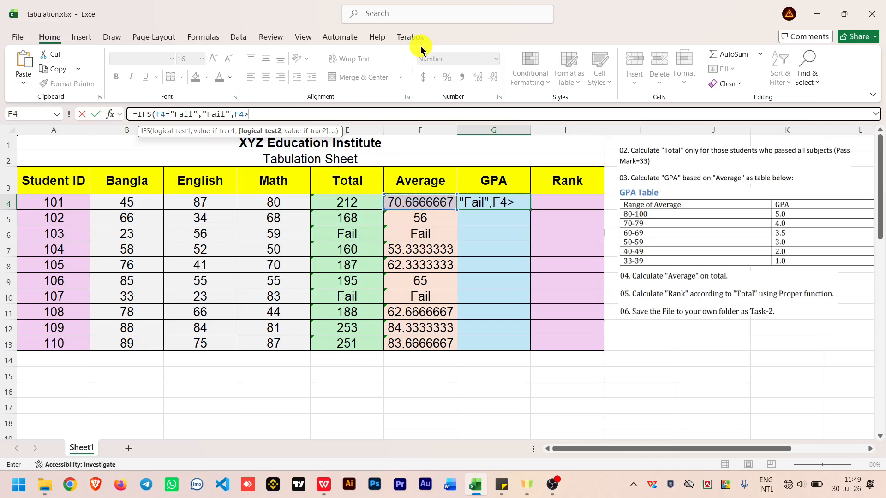
pyautogui.write('=80')
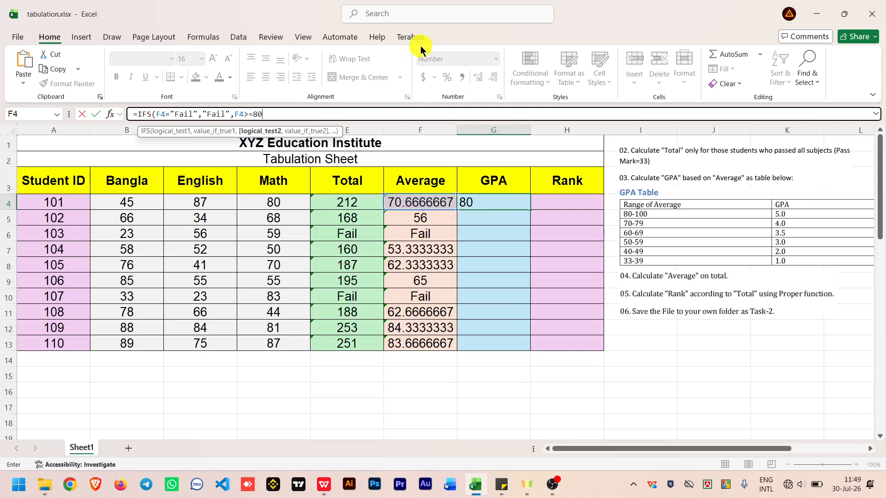
pyautogui.write(',')
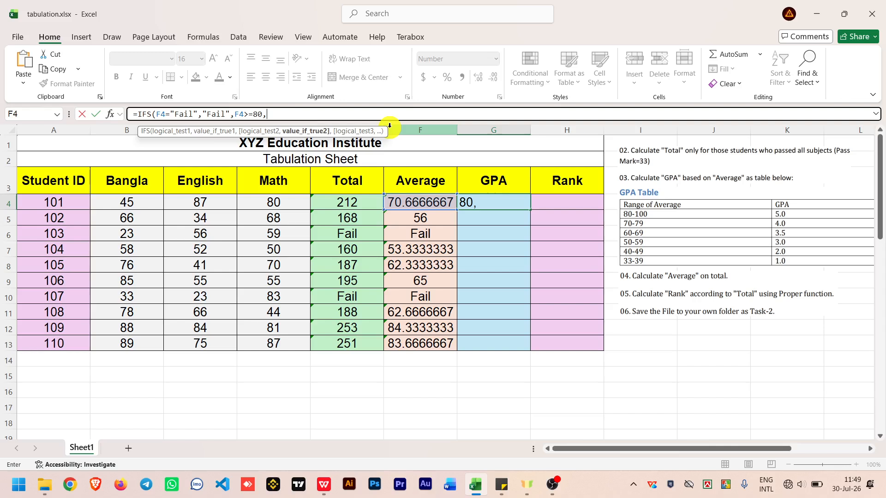
pyautogui.write('5,')
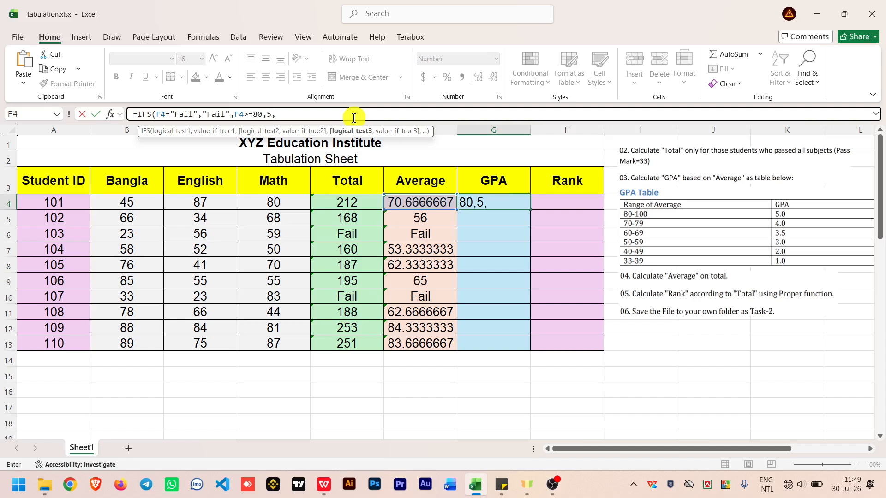
# Add IFS conditions to the G4 formula that return 4 for F4>=70 and 3.5 for F4>=60
pyautogui.click(396, 202)
pyautogui.write('>')
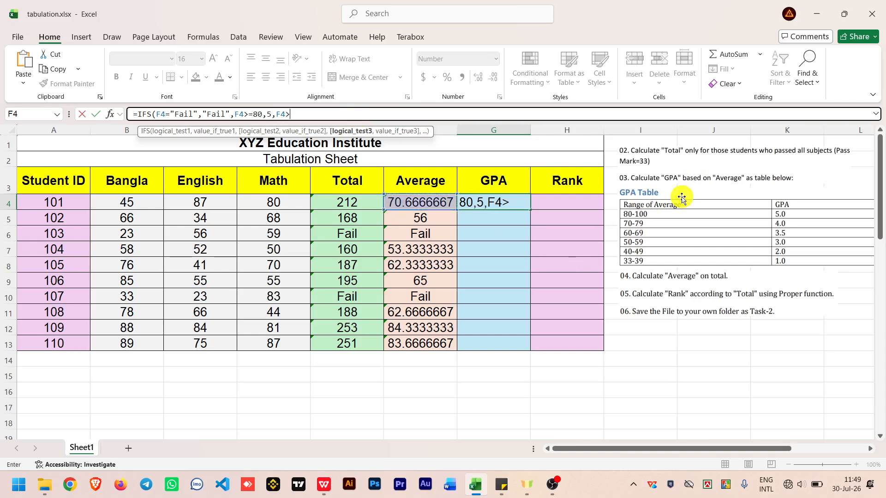
pyautogui.write('=70,4')
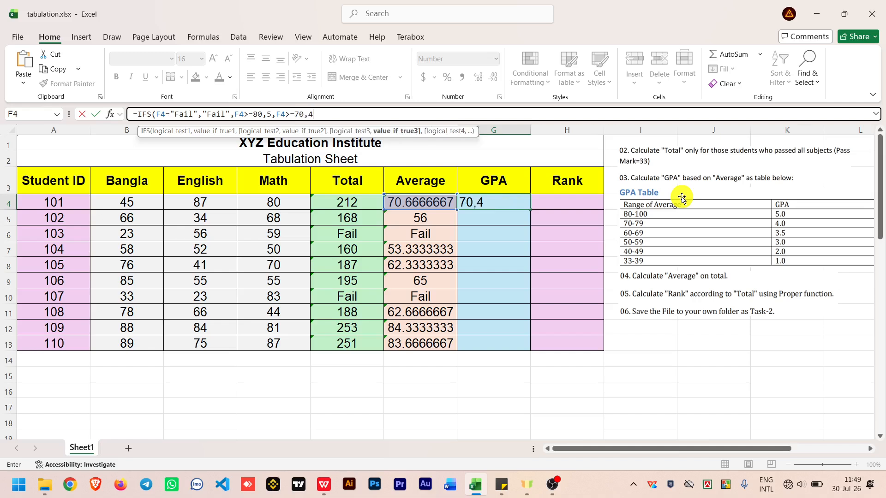
pyautogui.write(',')
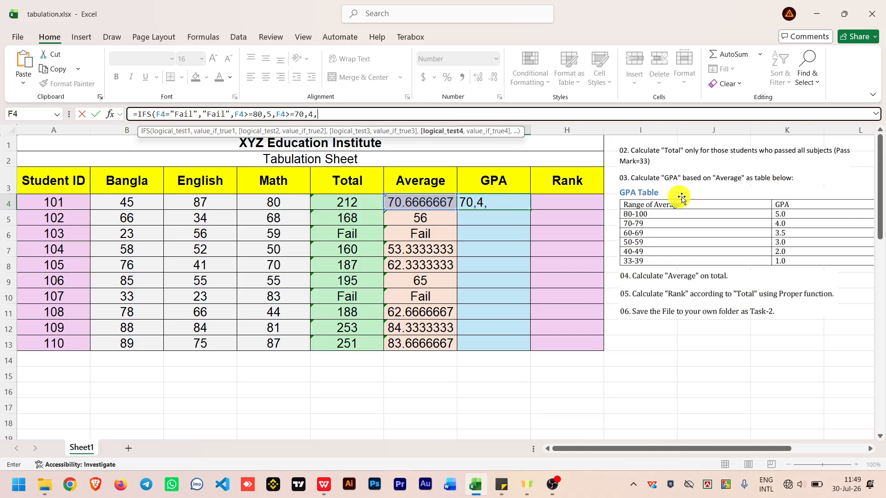
pyautogui.click(443, 203)
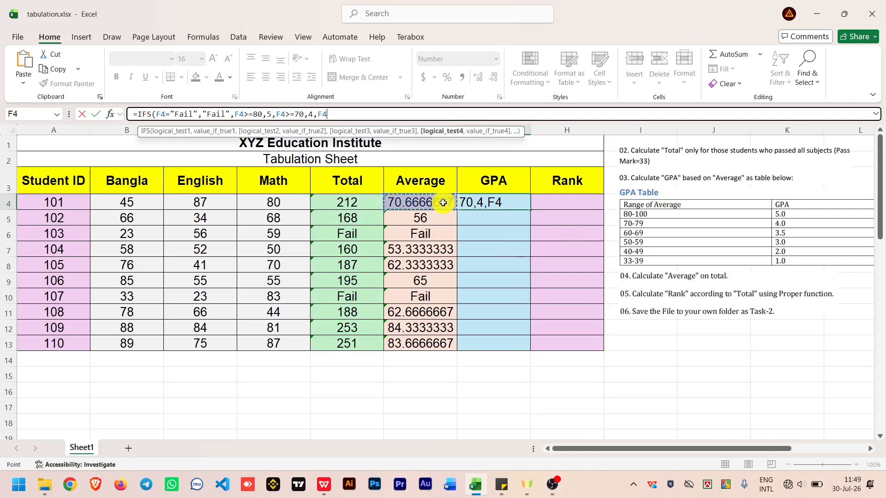
pyautogui.write('>=60')
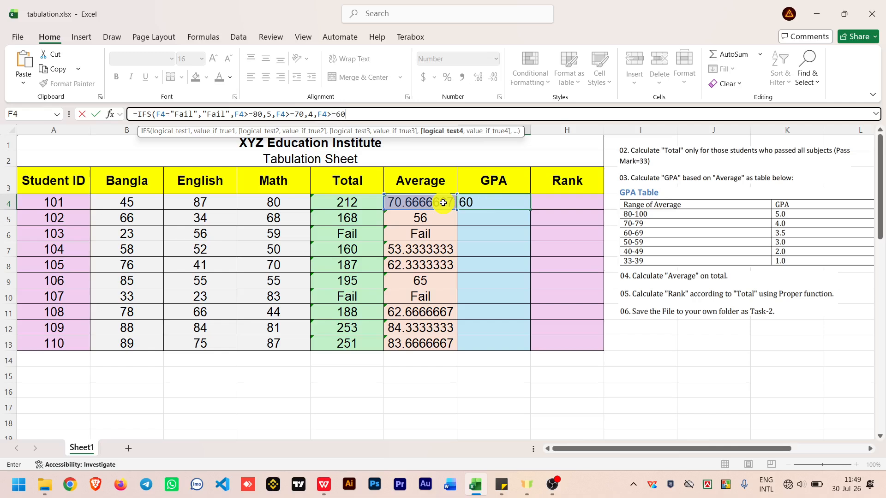
pyautogui.write(',')
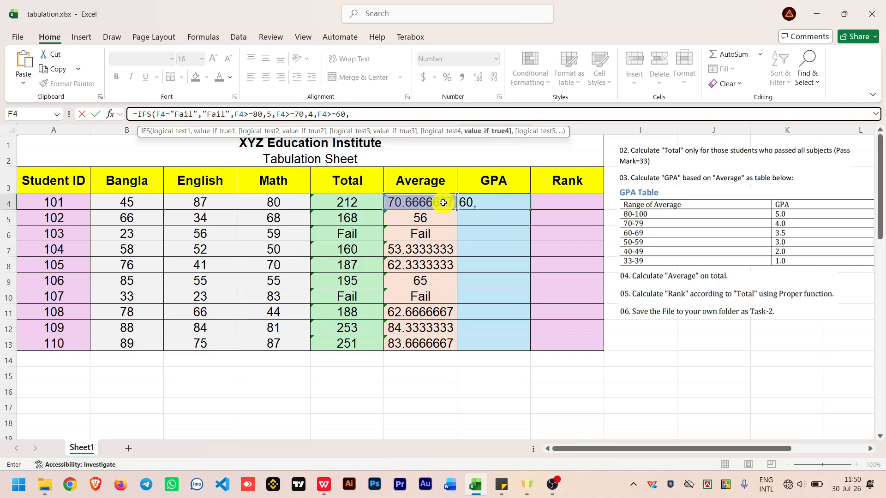
pyautogui.write('3.5,')
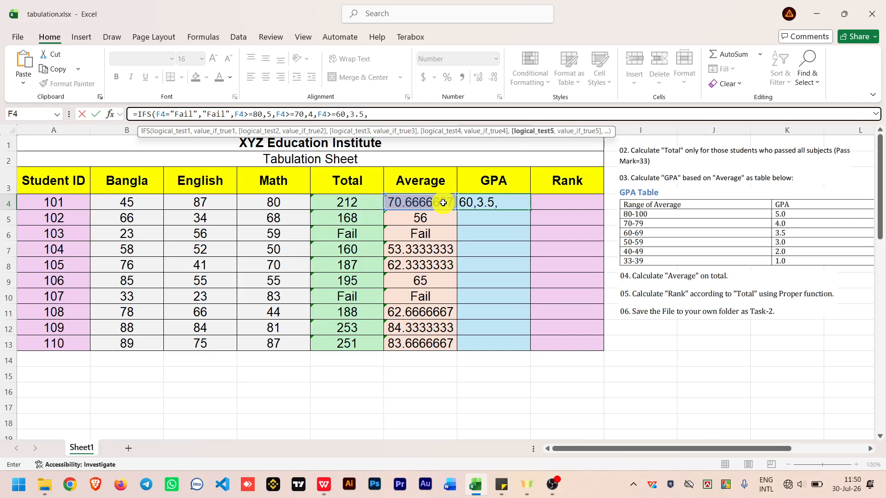
# Add IFS conditions to the G4 formula that return 3 for F4>=50 and 2 for F4>=40
pyautogui.click(415, 201)
pyautogui.write('>=')
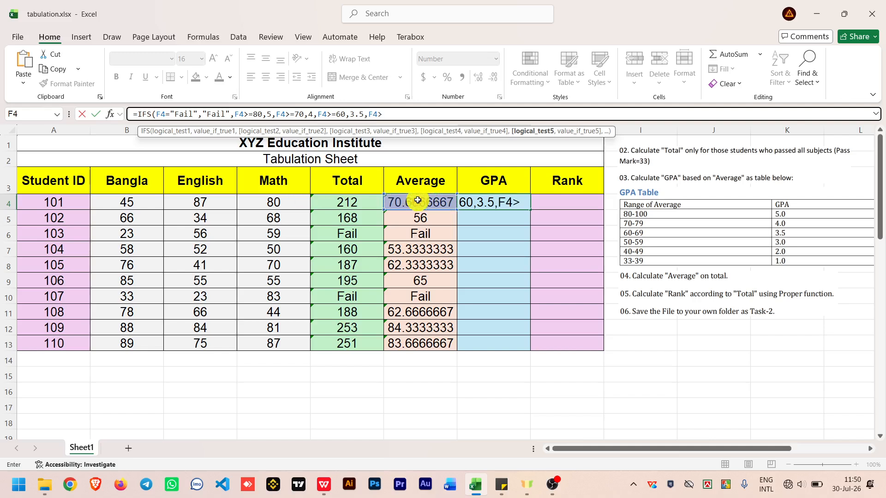
pyautogui.write('50,')
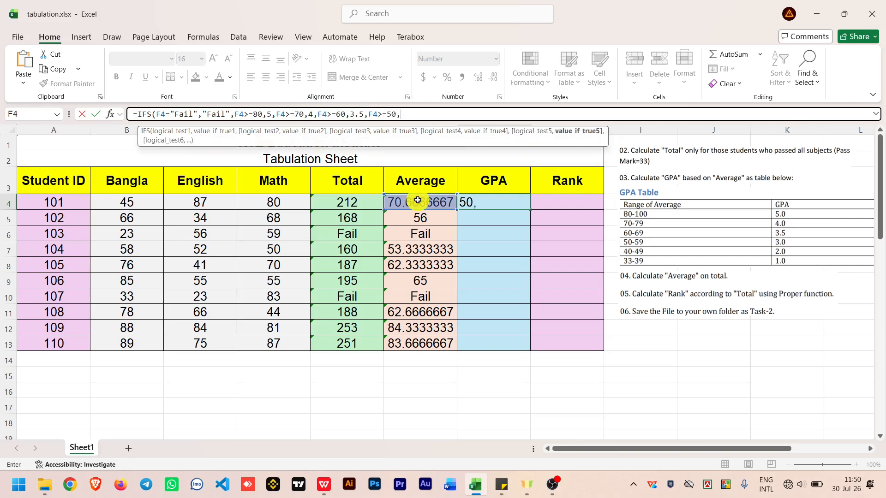
pyautogui.write('3,')
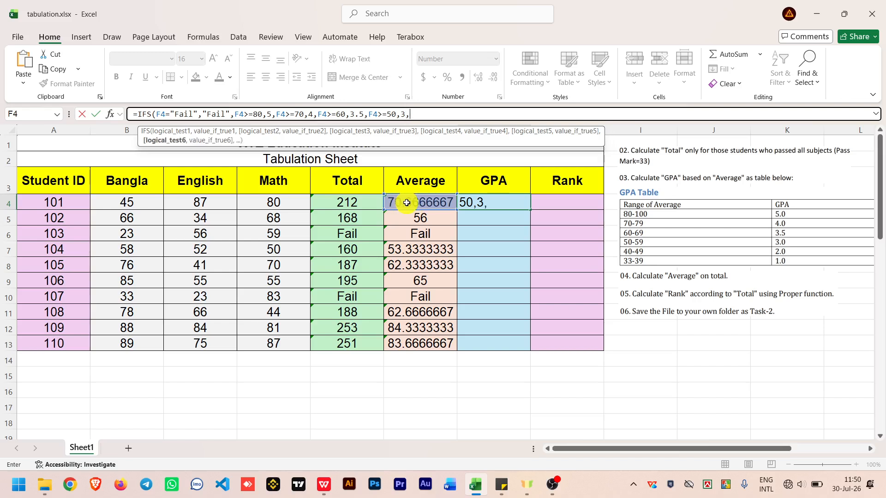
pyautogui.click(407, 202)
pyautogui.write('>=40<')
pyautogui.press('BackSpace')
pyautogui.write(',')
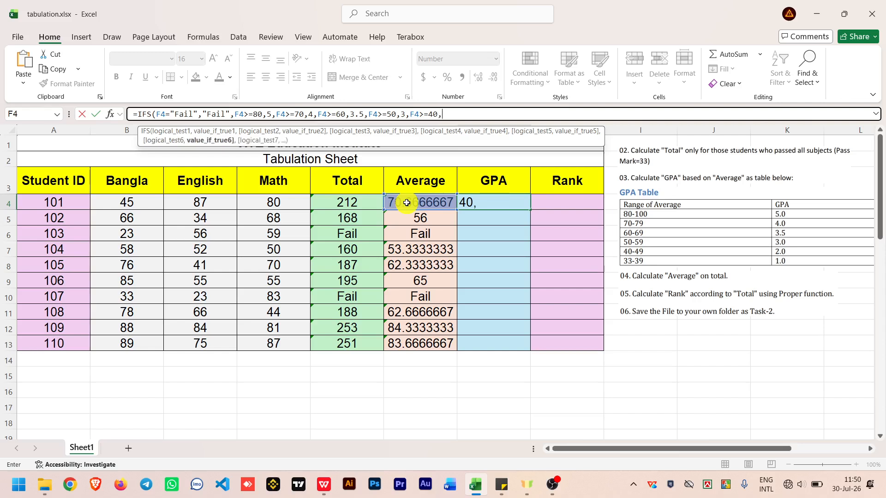
pyautogui.write('2,')
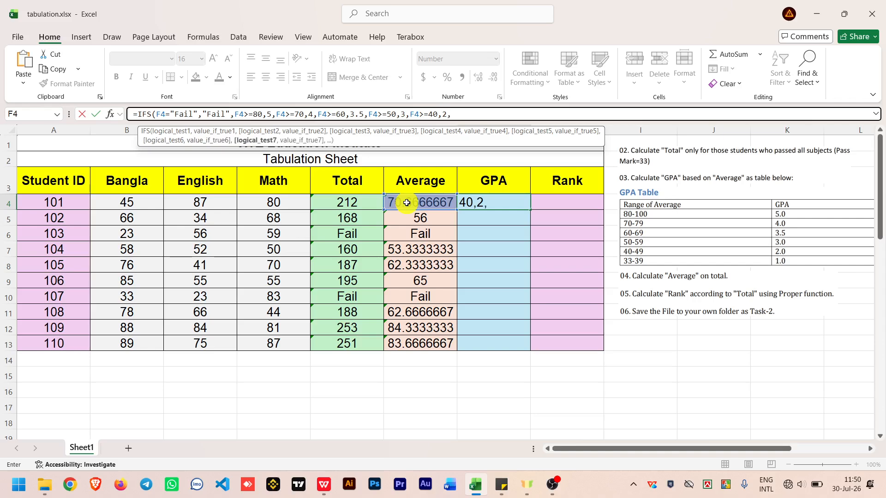
# Add the last IFS condition, returning 1 for F4>=33, and enter the completed GPA formula in G4
pyautogui.click(410, 203)
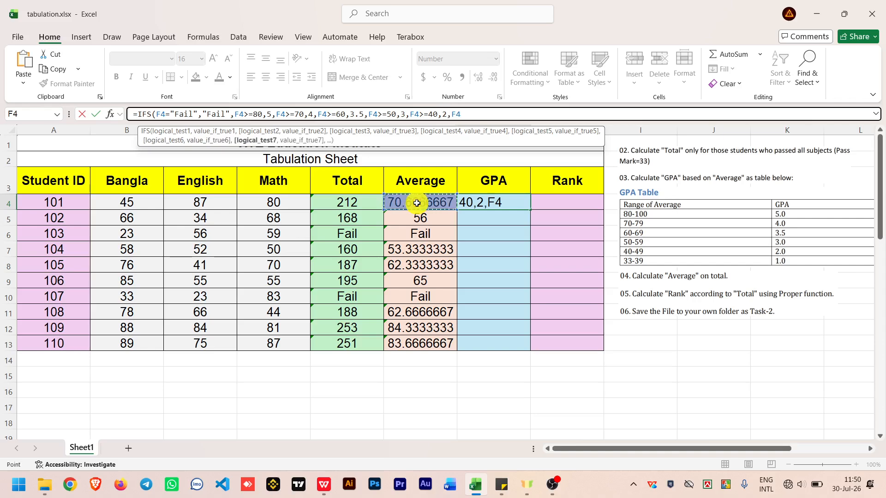
pyautogui.write('>=33')
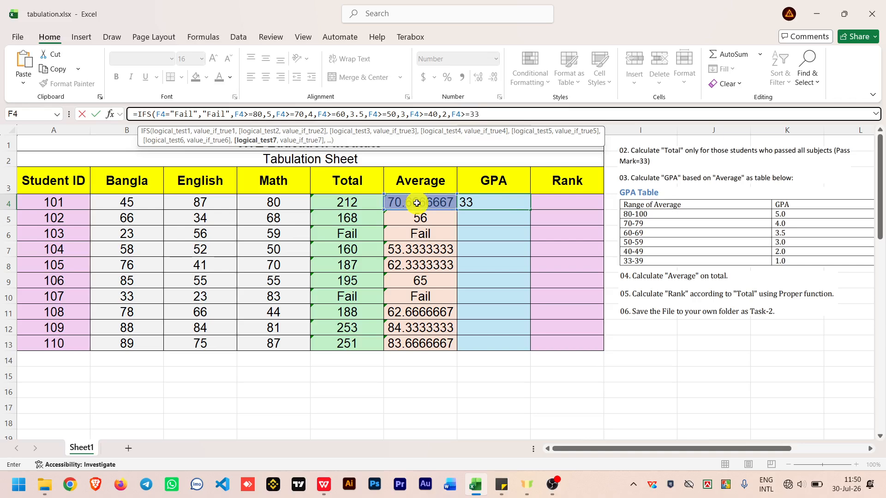
pyautogui.write(',')
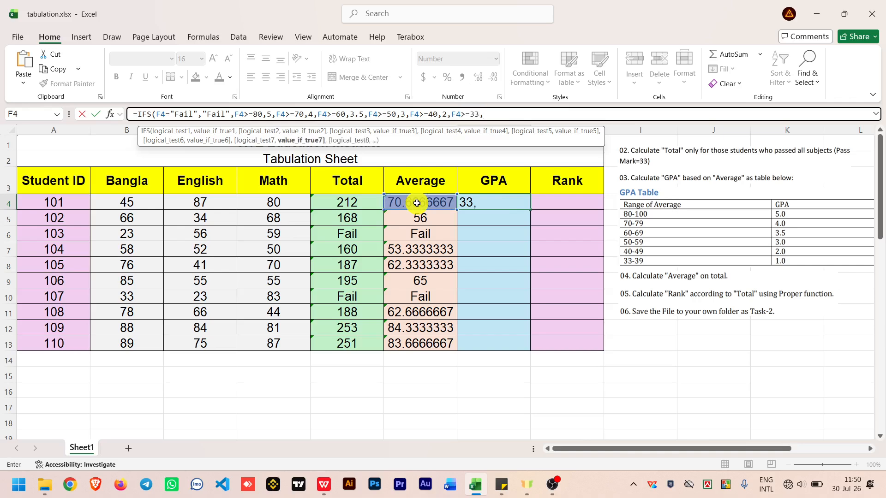
pyautogui.write('1')
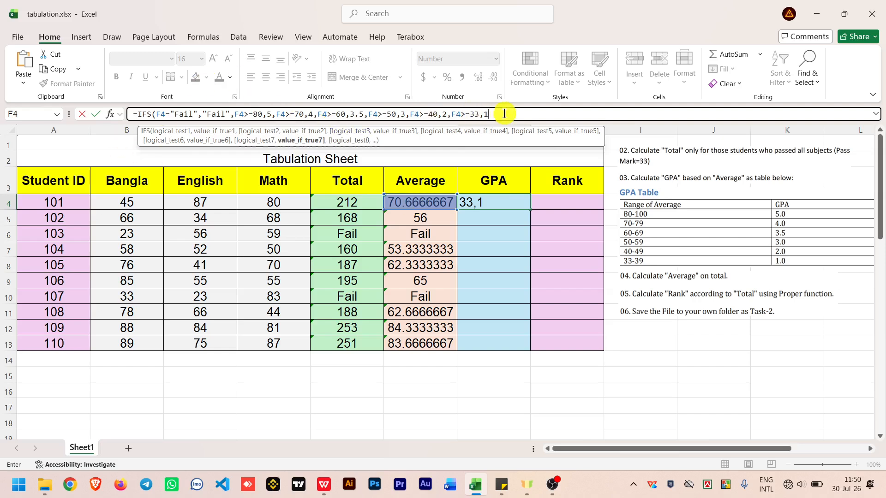
pyautogui.press('Return')
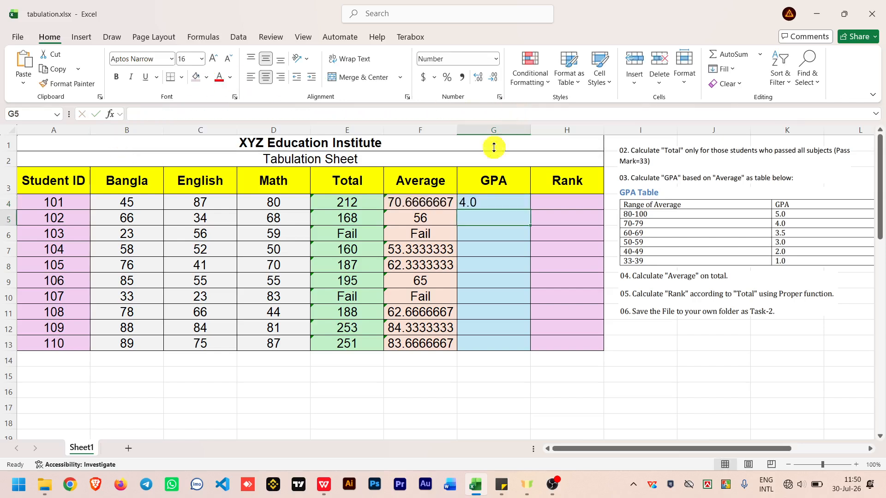
# Fill the GPA formula from G4 down to G13 and centre the GPA values horizontally
pyautogui.click(499, 200)
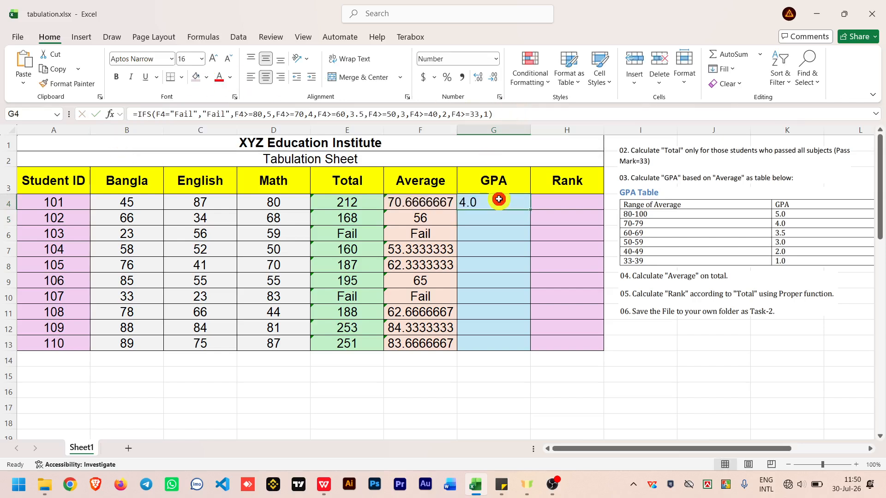
pyautogui.doubleClick(531, 210)
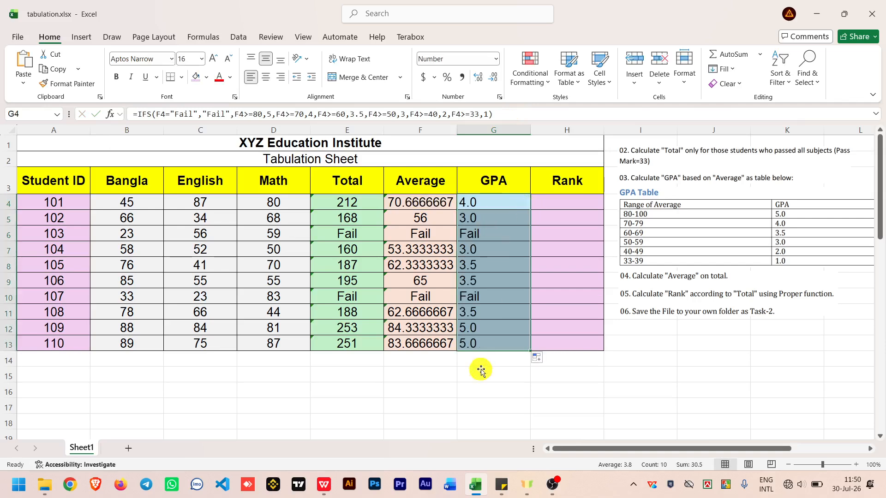
pyautogui.click(266, 77)
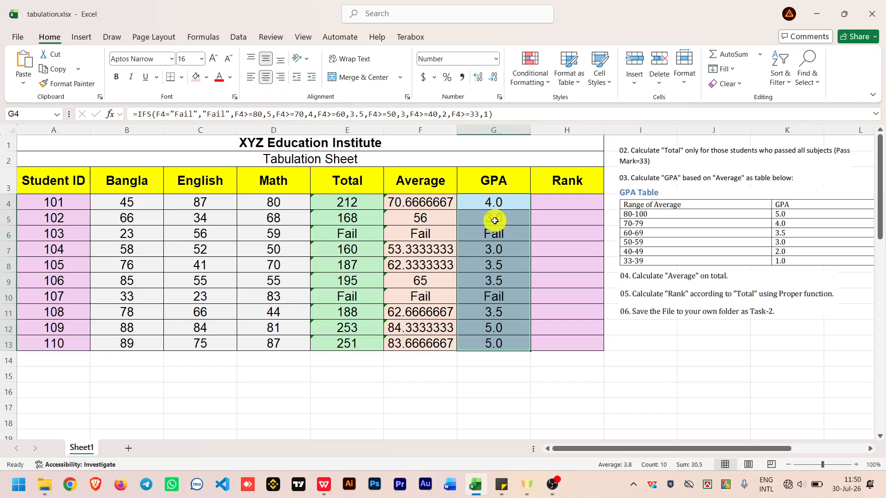
pyautogui.click(548, 203)
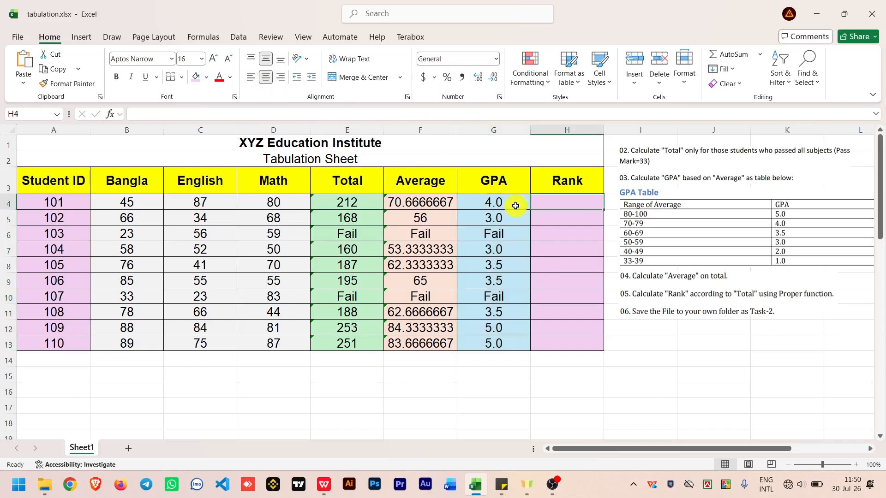
# Format the GPA values in G4:G13 to show no decimal places
pyautogui.moveTo(516, 204); pyautogui.dragTo(500, 341)
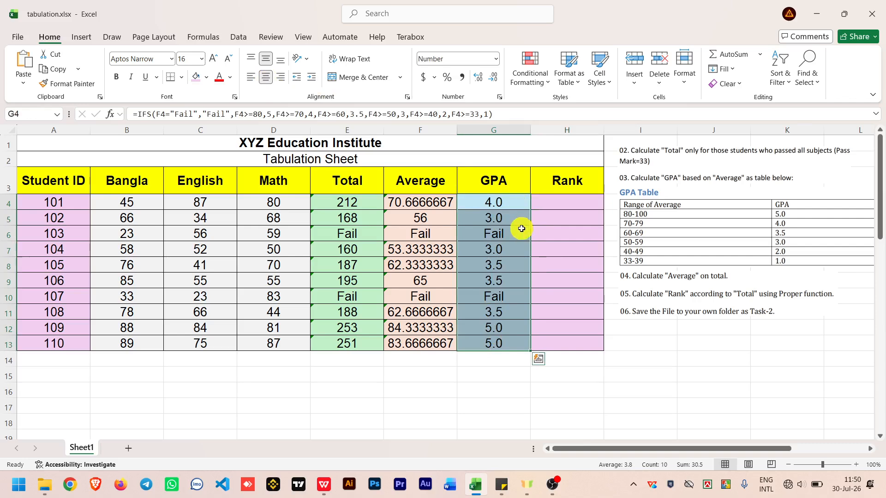
pyautogui.click(479, 79)
pyautogui.click(493, 76)
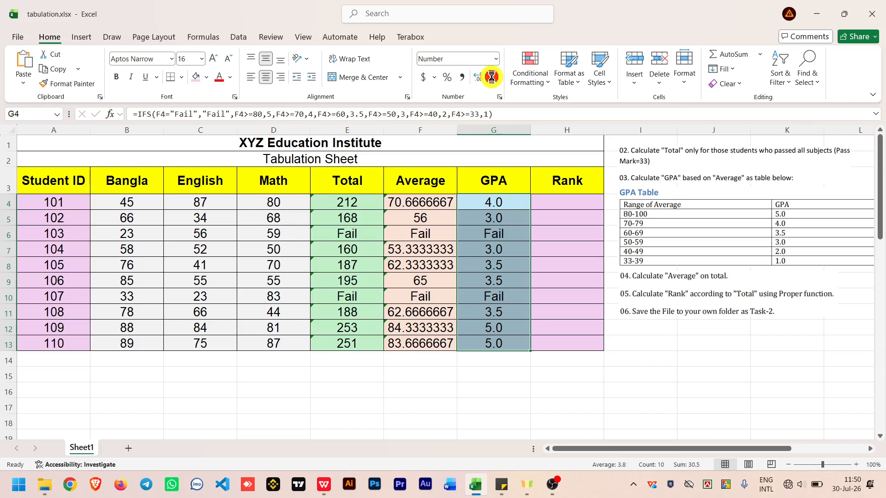
pyautogui.click(493, 77)
pyautogui.click(557, 206)
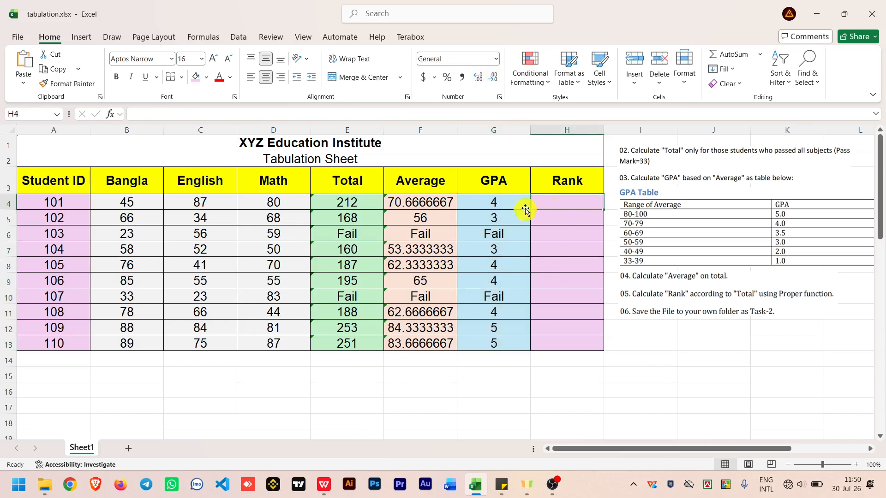
pyautogui.moveTo(524, 205); pyautogui.dragTo(505, 344)
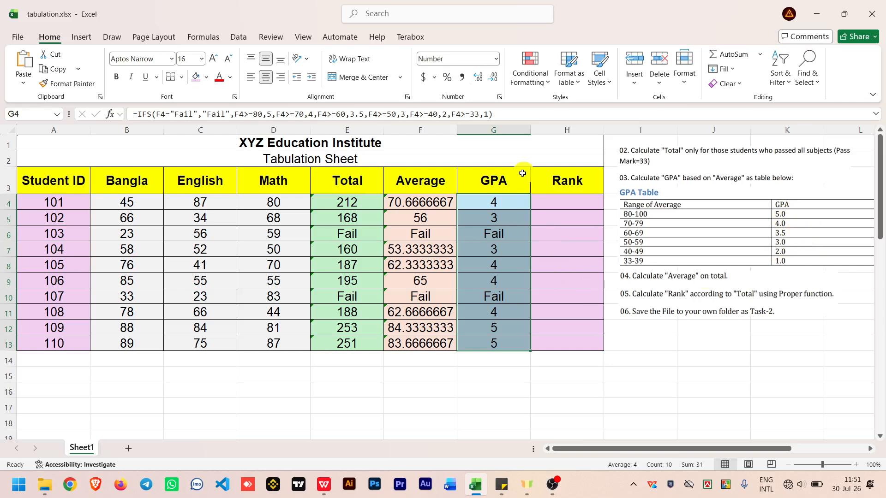
pyautogui.click(487, 404)
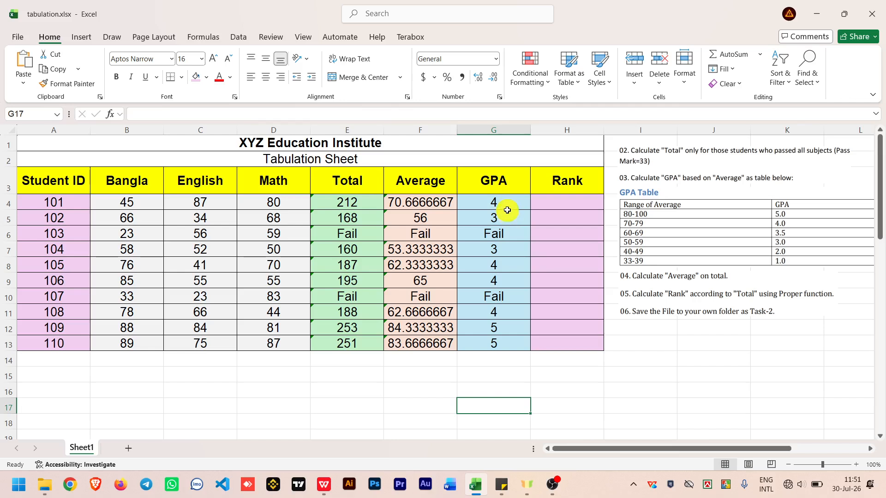
# Format the GPA values in G4:G13 to show one decimal place
pyautogui.moveTo(508, 202); pyautogui.dragTo(512, 342)
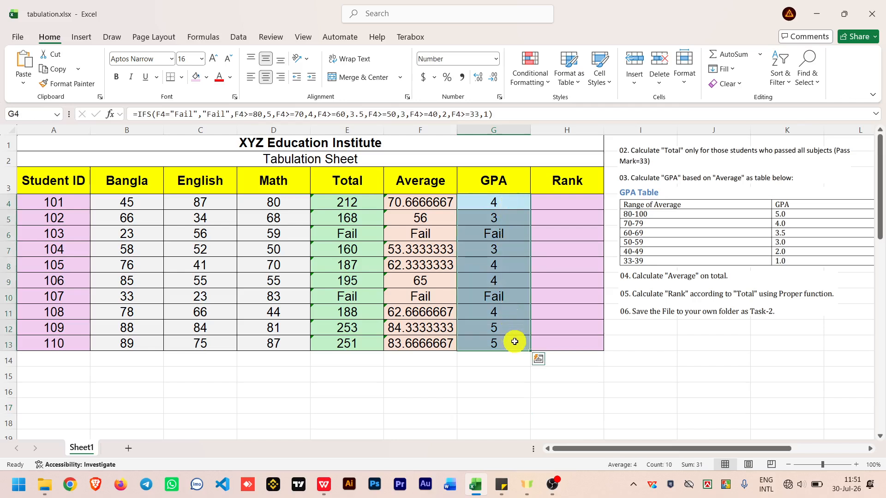
pyautogui.click(476, 78)
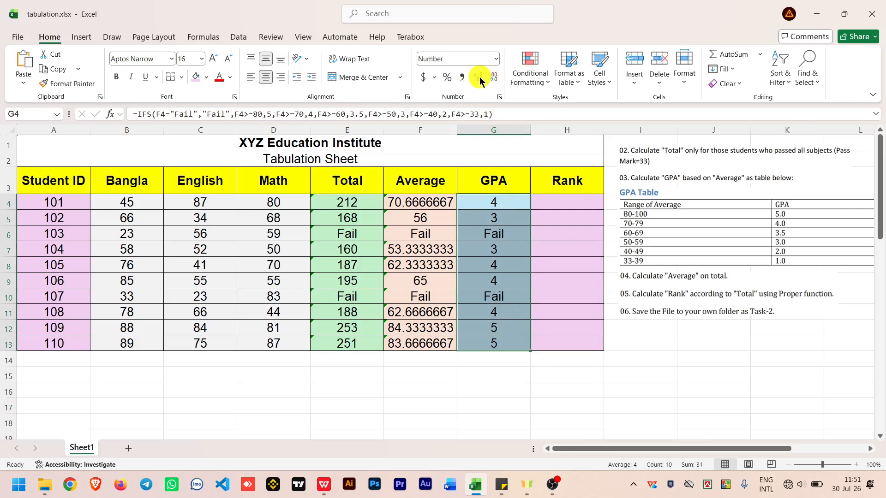
pyautogui.click(481, 78)
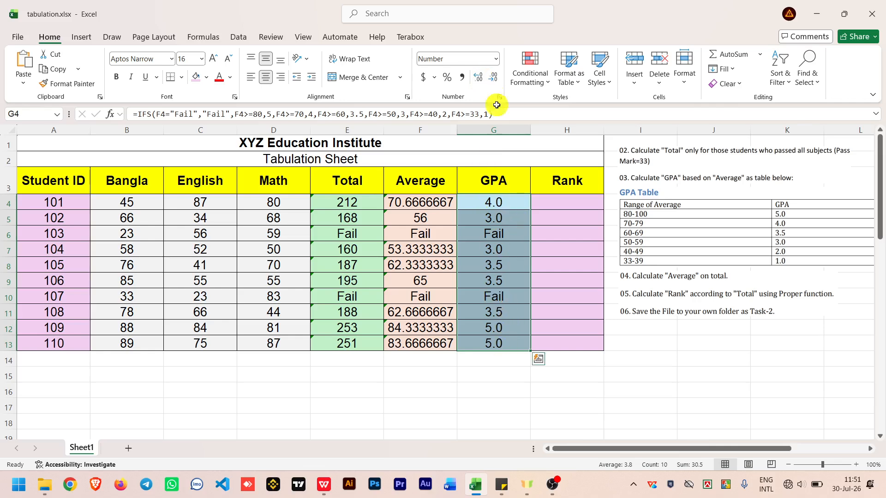
# Try more decimal places on the GPA values in G4:G13 and return them to one decimal place
pyautogui.click(479, 79)
pyautogui.click(479, 78)
pyautogui.click(479, 78)
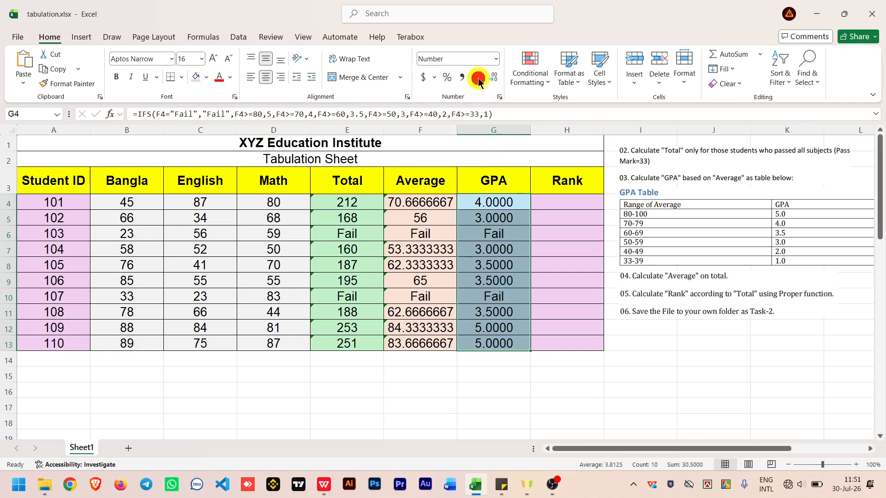
pyautogui.click(479, 79)
pyautogui.click(493, 80)
pyautogui.click(492, 80)
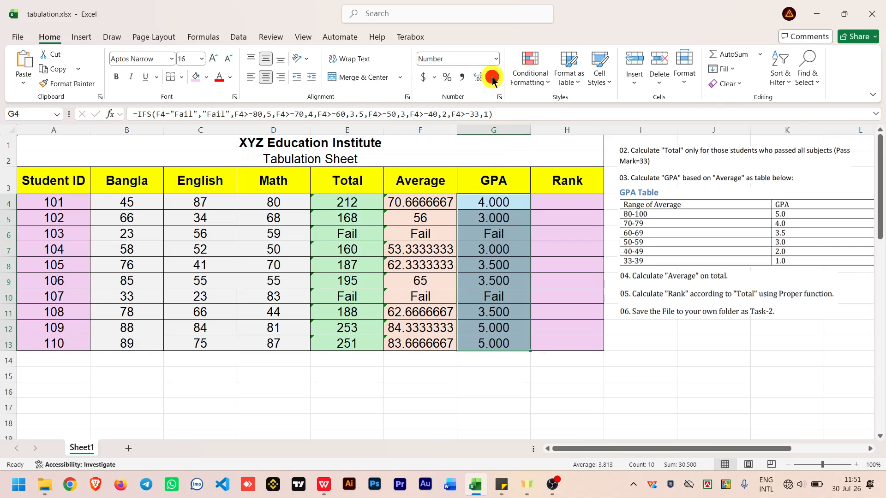
pyautogui.click(493, 79)
pyautogui.click(493, 79)
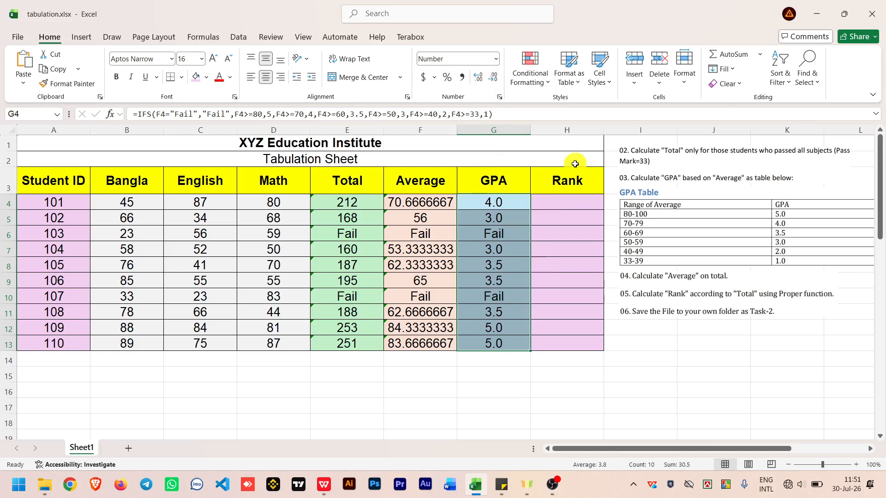
# Begin an IF formula in H4 for the first student's rank
pyautogui.click(576, 202)
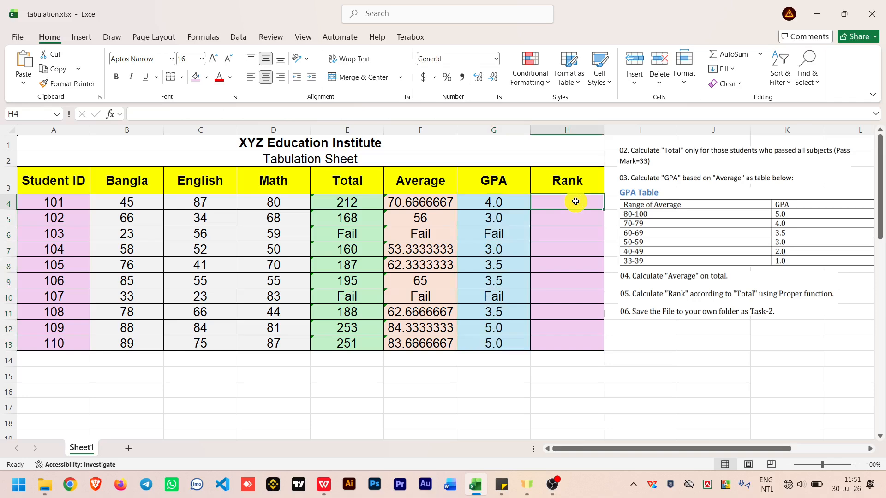
pyautogui.click(431, 118)
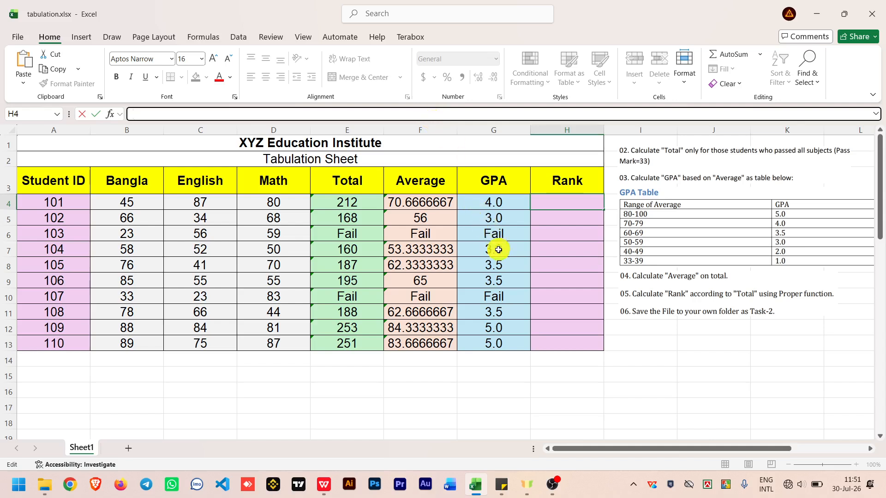
pyautogui.click(500, 234)
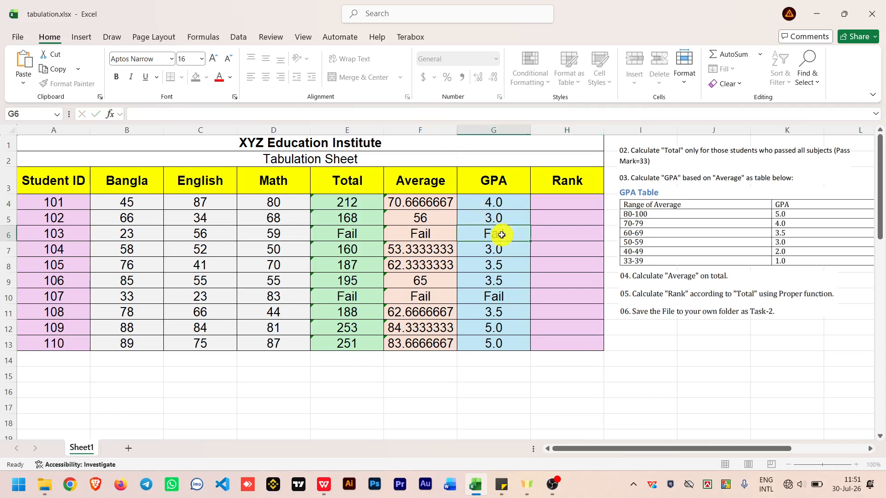
pyautogui.click(556, 205)
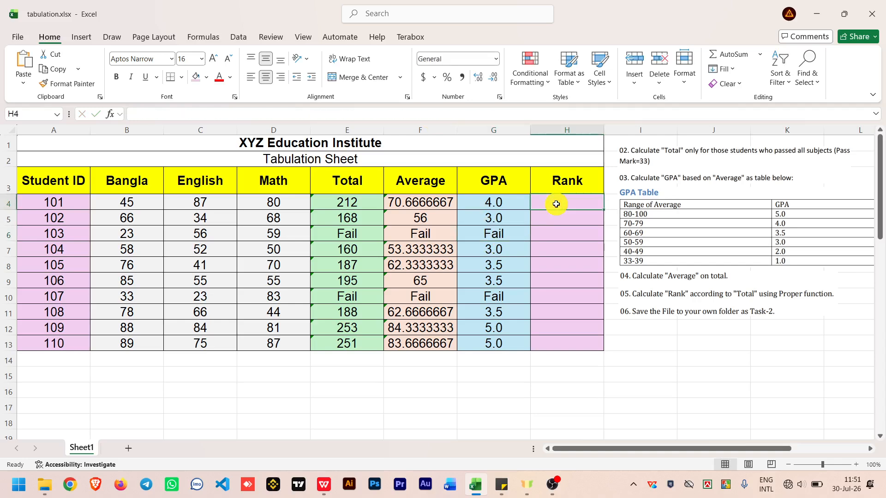
pyautogui.click(519, 115)
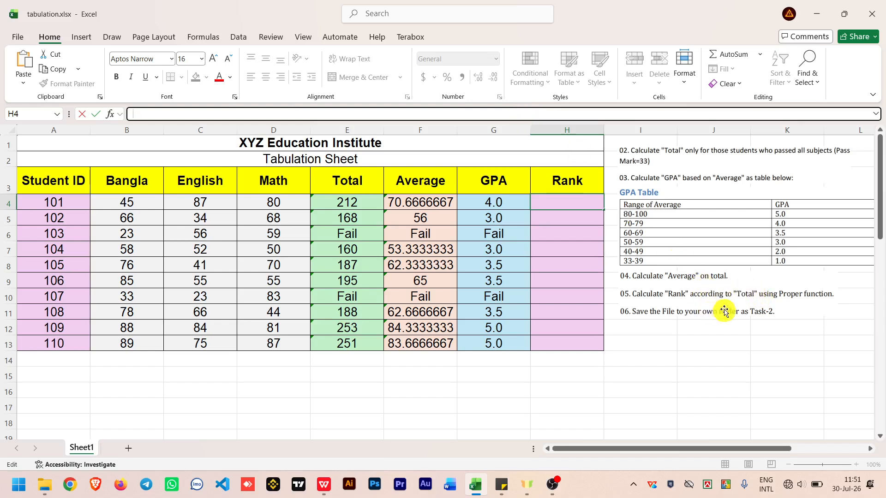
pyautogui.click(496, 114)
pyautogui.write('=if')
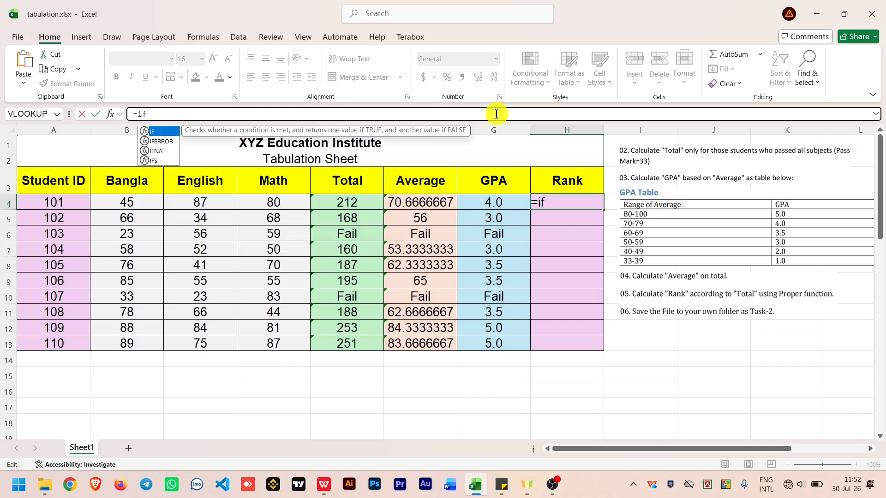
pyautogui.press('Tab')
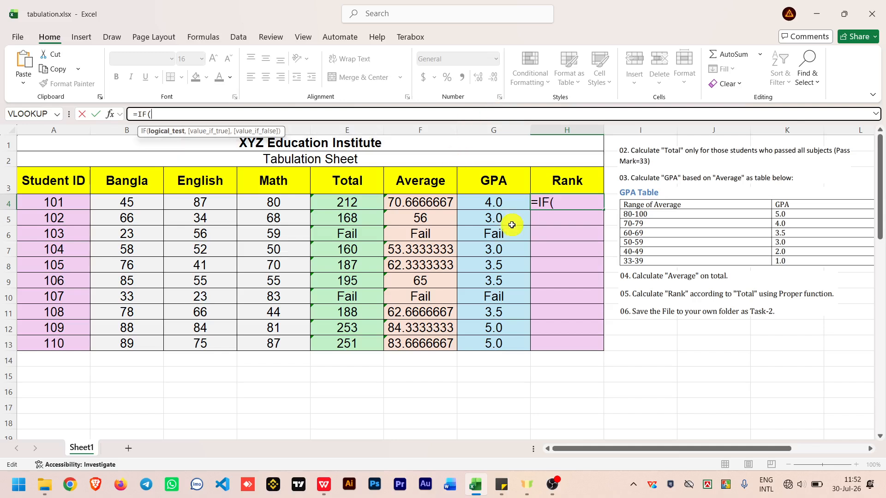
pyautogui.press('BackSpace')
pyautogui.press('BackSpace')
pyautogui.write('ran')
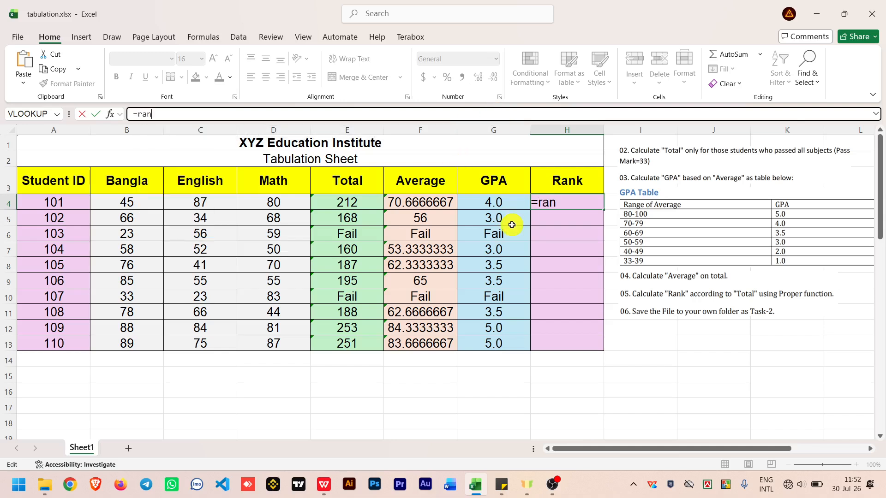
pyautogui.write('k')
pyautogui.press('Down')
pyautogui.press('Down')
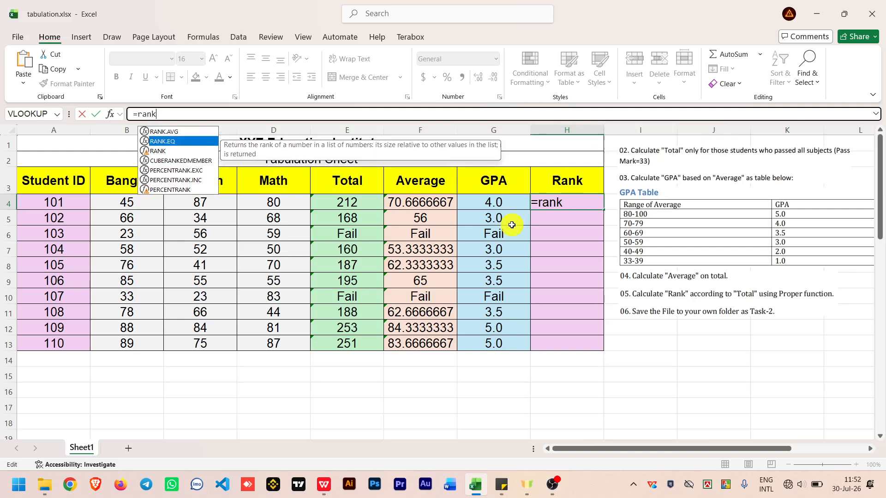
pyautogui.press('Up')
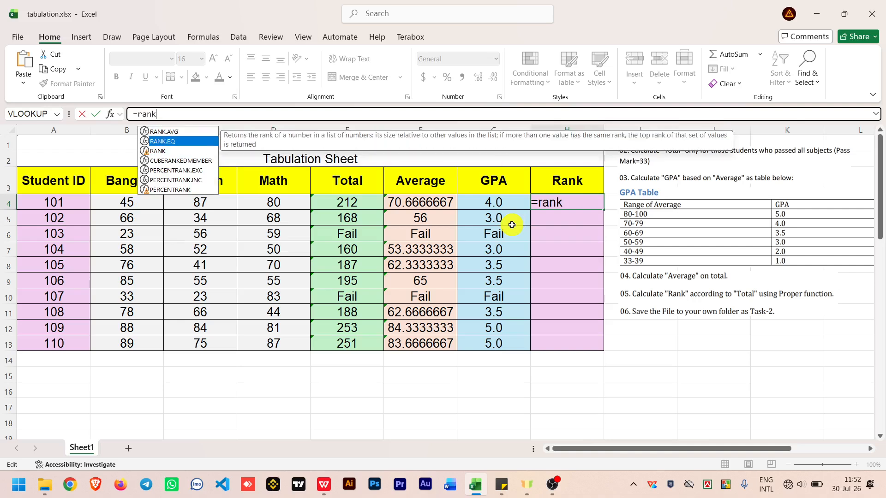
pyautogui.press('BackSpace')
pyautogui.press('BackSpace')
pyautogui.press('BackSpace')
pyautogui.press('BackSpace')
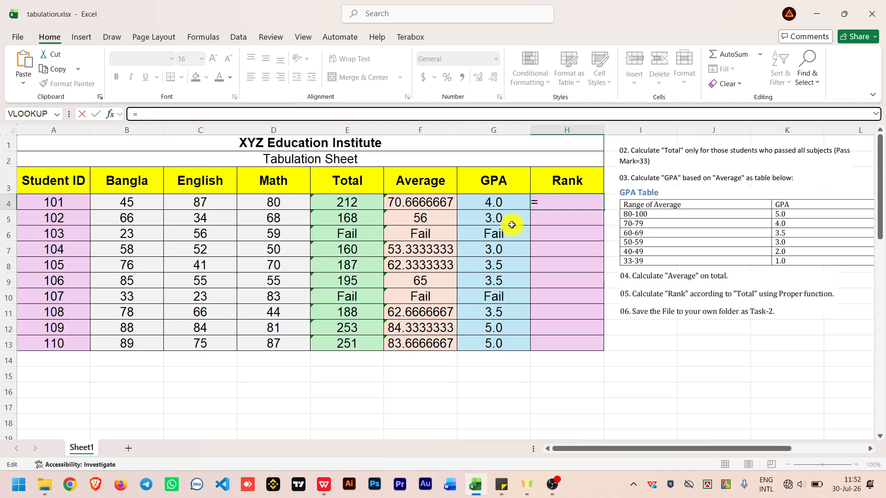
pyautogui.write('rank')
pyautogui.press('BackSpace')
pyautogui.press('BackSpace')
pyautogui.press('BackSpace')
pyautogui.press('BackSpace')
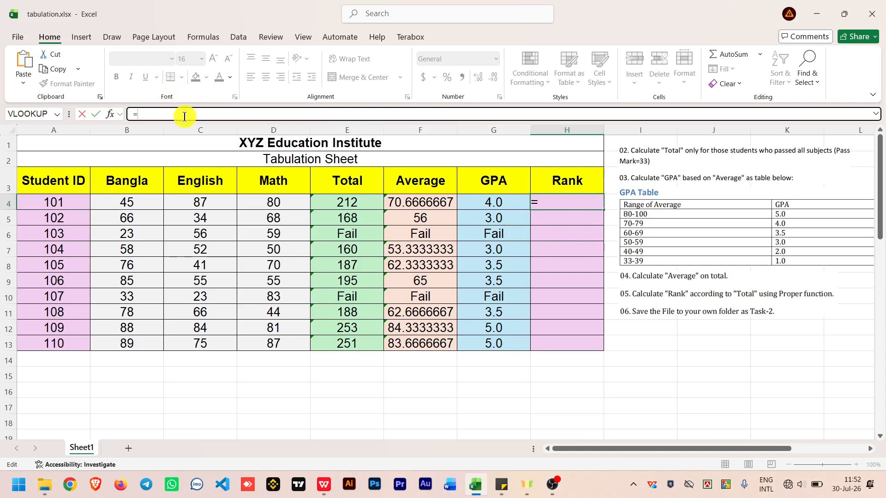
pyautogui.write('IF(')
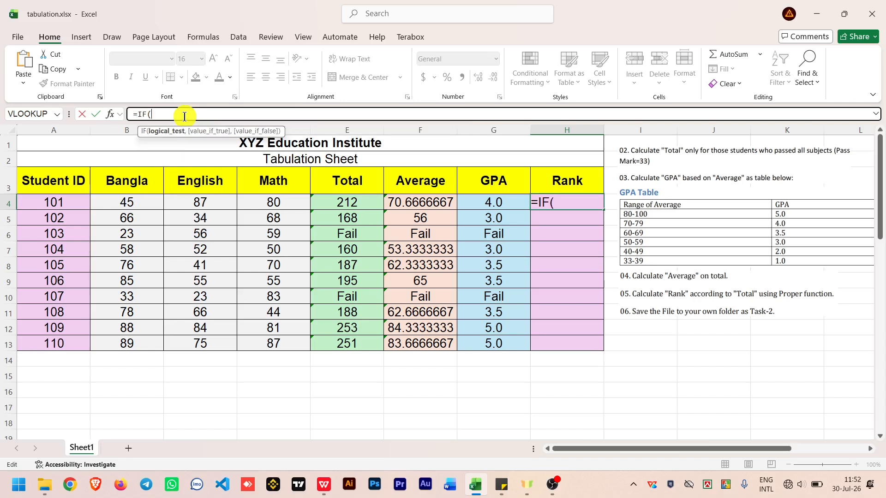
# Give the H4 IF formula the test E4="Fail" and an empty text "" as the value if true
pyautogui.click(345, 202)
pyautogui.write('=')
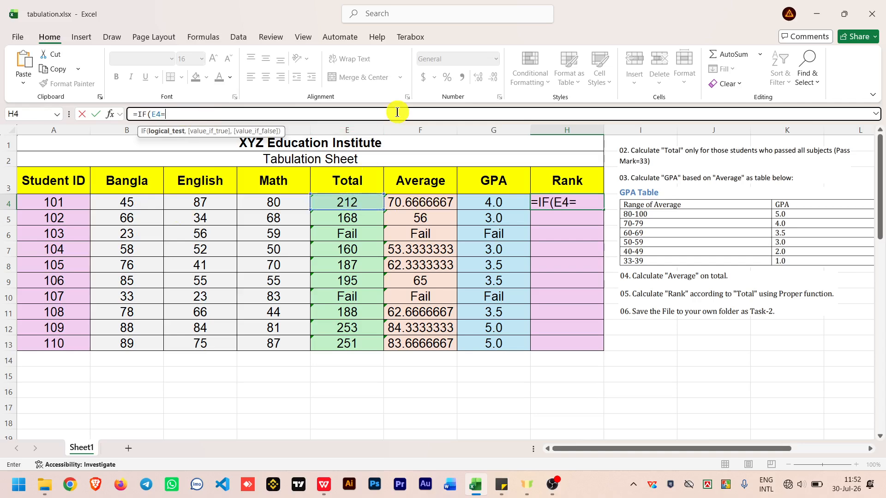
pyautogui.write('"Fail",')
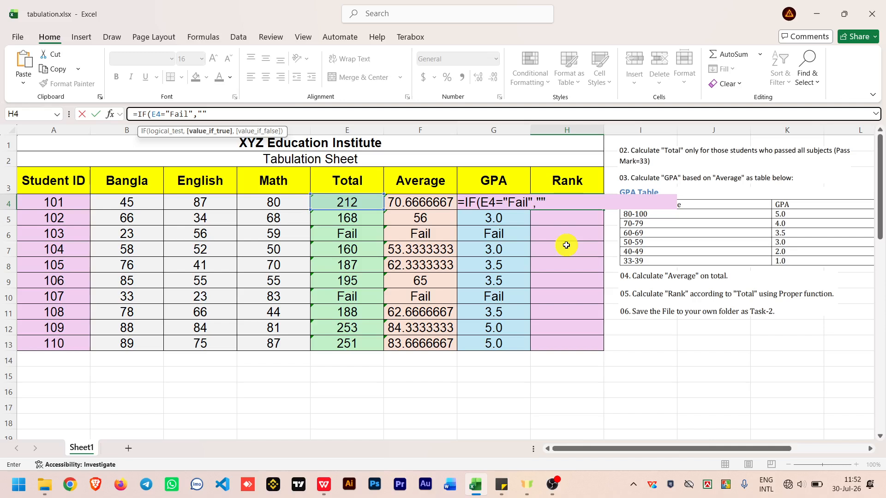
pyautogui.click(212, 115)
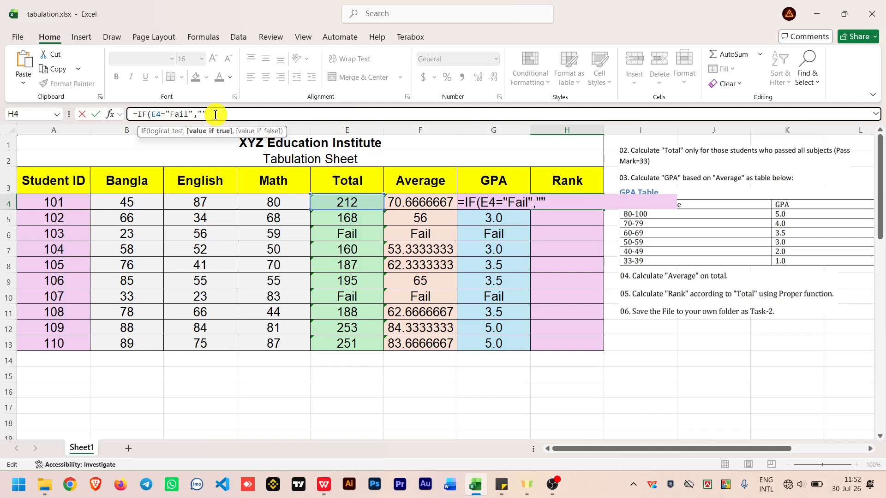
pyautogui.write(',')
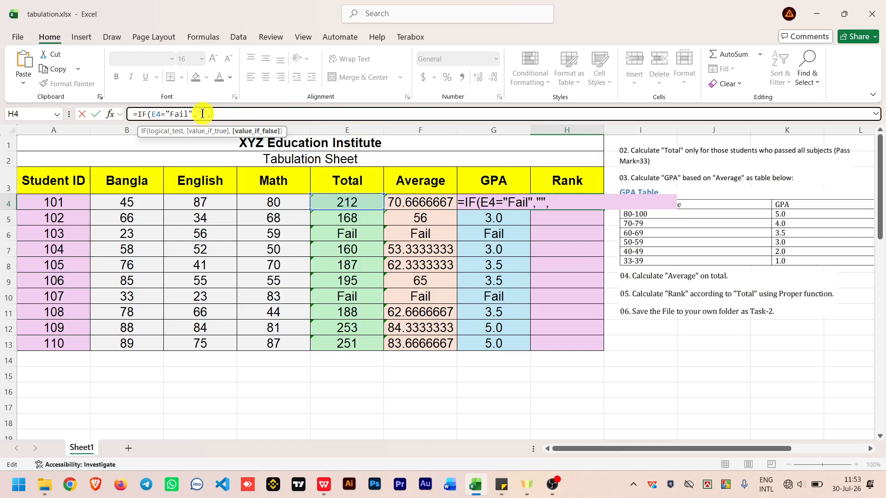
pyautogui.click(240, 117)
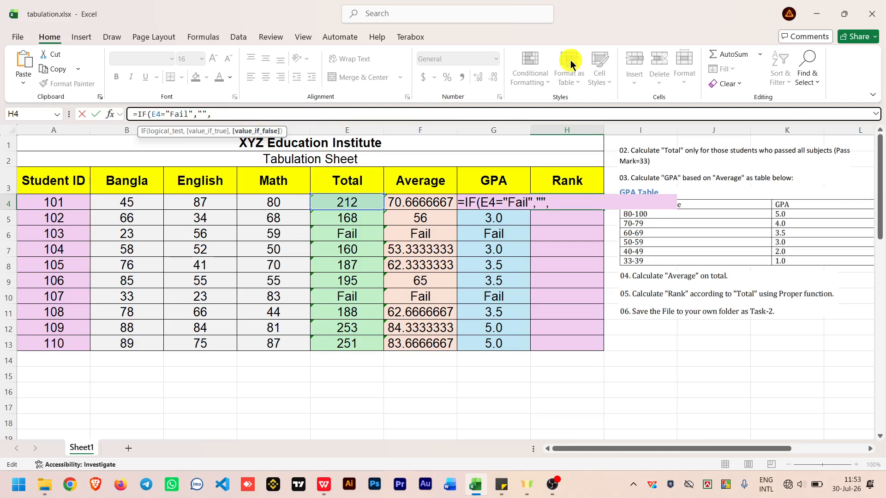
# Nest RANK.EQ as the value if false in the H4 formula, with E4 as the number to rank
pyautogui.write('rank')
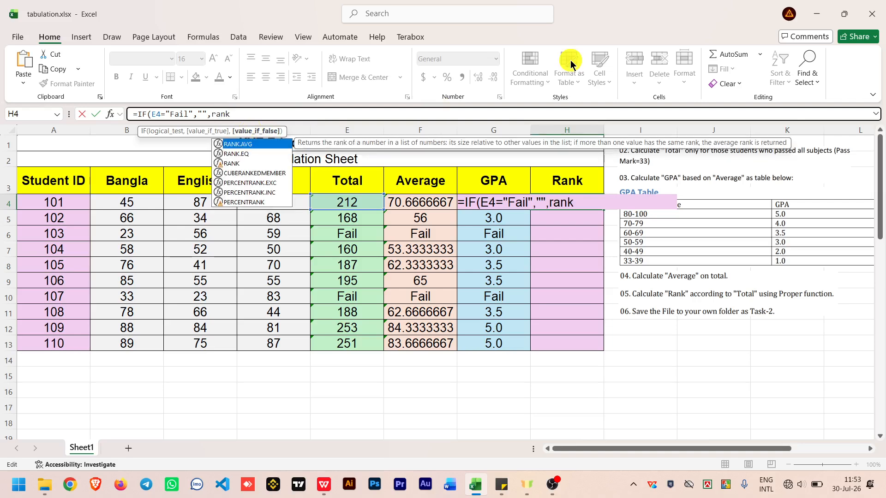
pyautogui.press('Down')
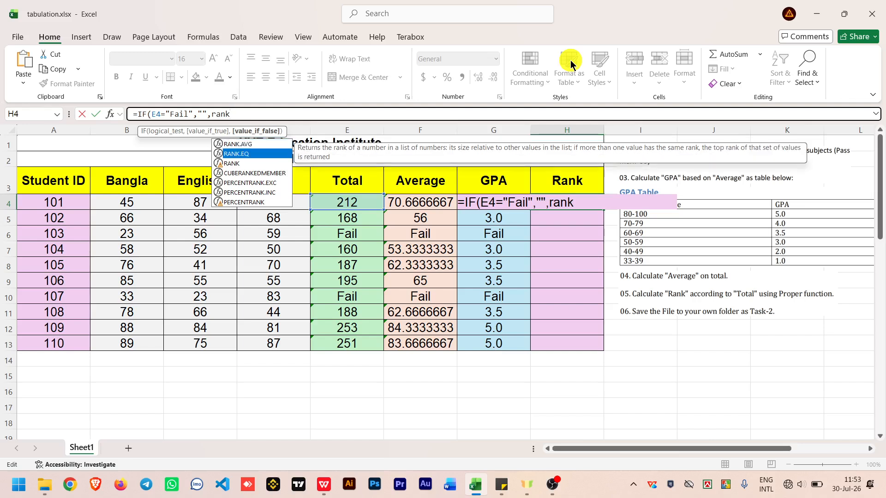
pyautogui.press('Down')
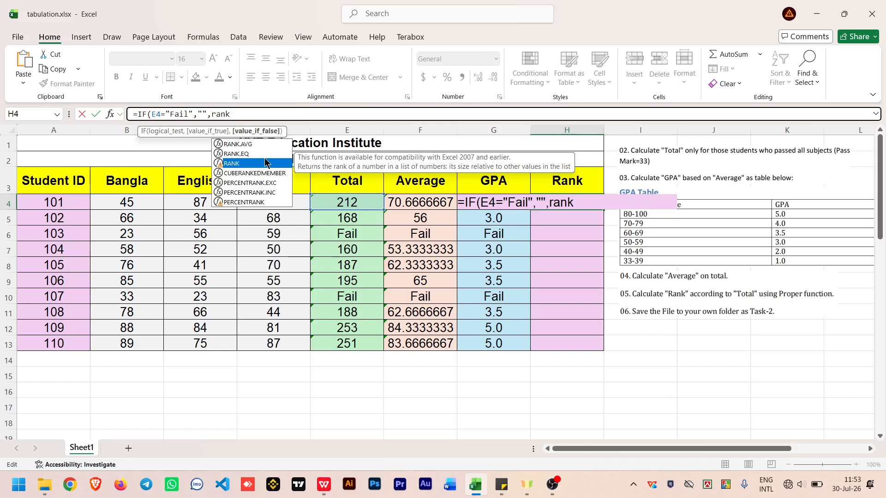
pyautogui.doubleClick(245, 154)
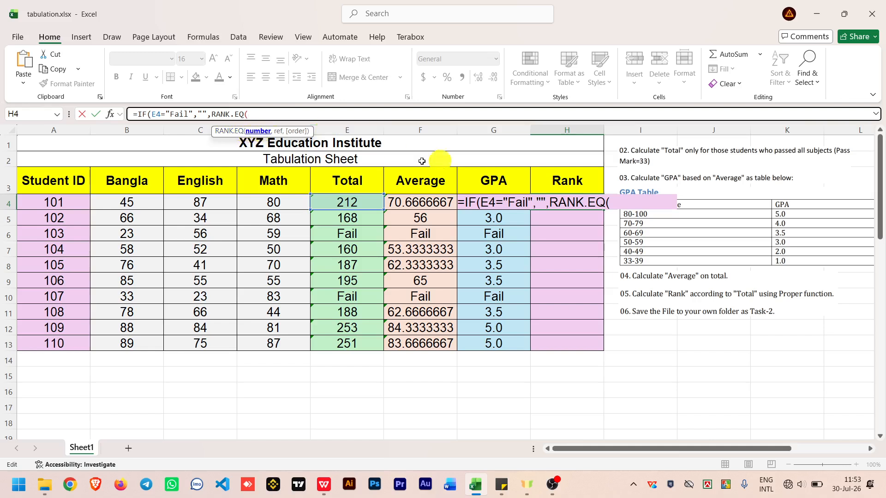
pyautogui.click(347, 203)
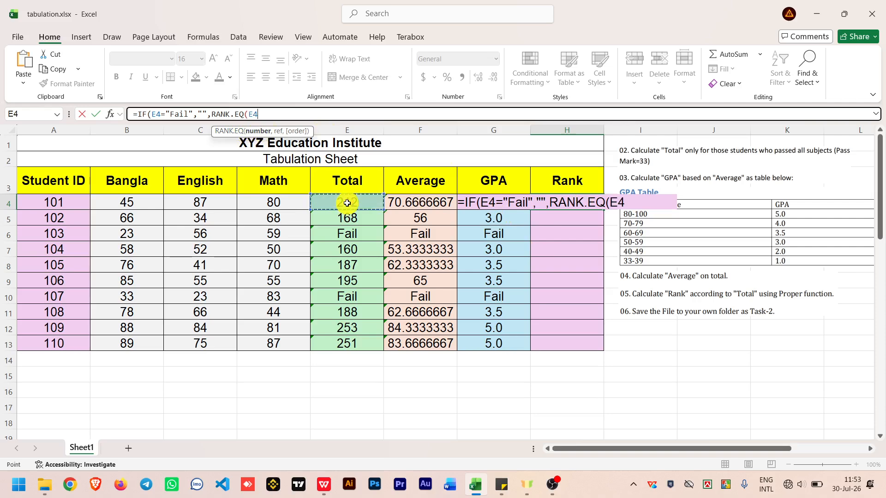
pyautogui.write(',')
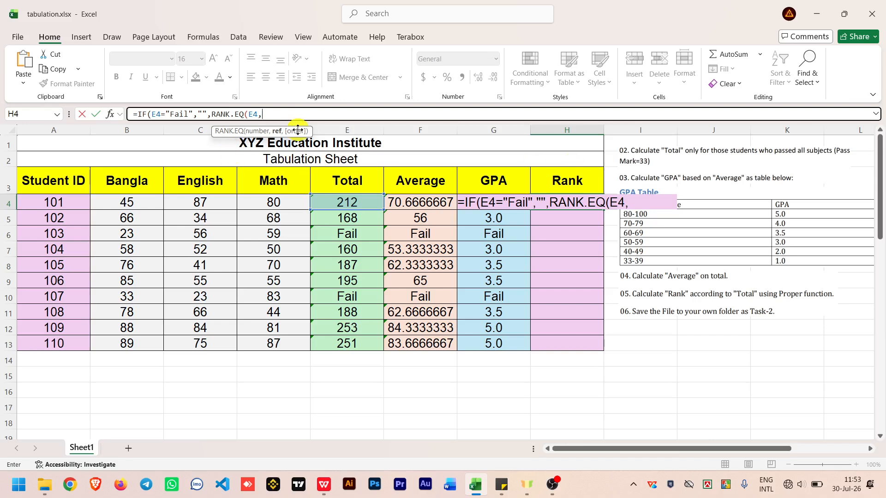
# Set the RANK.EQ reference in H4 to the totals E4:E13 and its order to 0 for descending
pyautogui.click(349, 203)
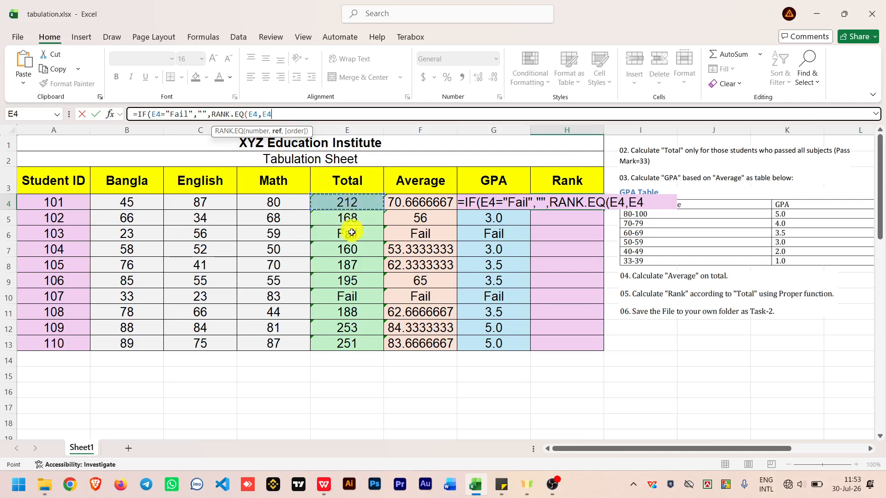
pyautogui.moveTo(352, 233); pyautogui.dragTo(348, 342)
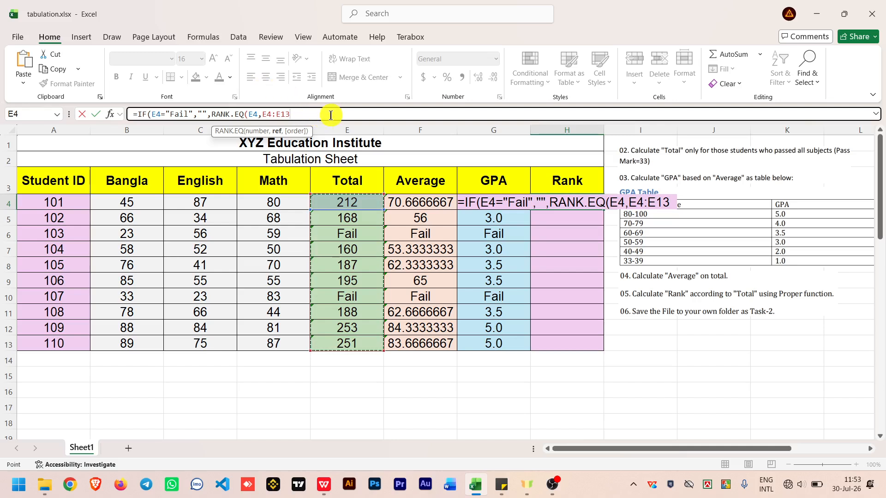
pyautogui.write(',')
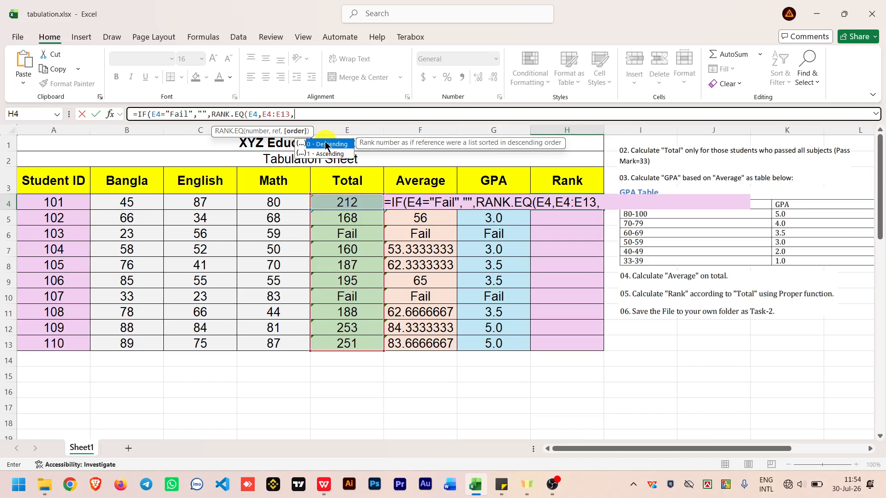
pyautogui.click(306, 114)
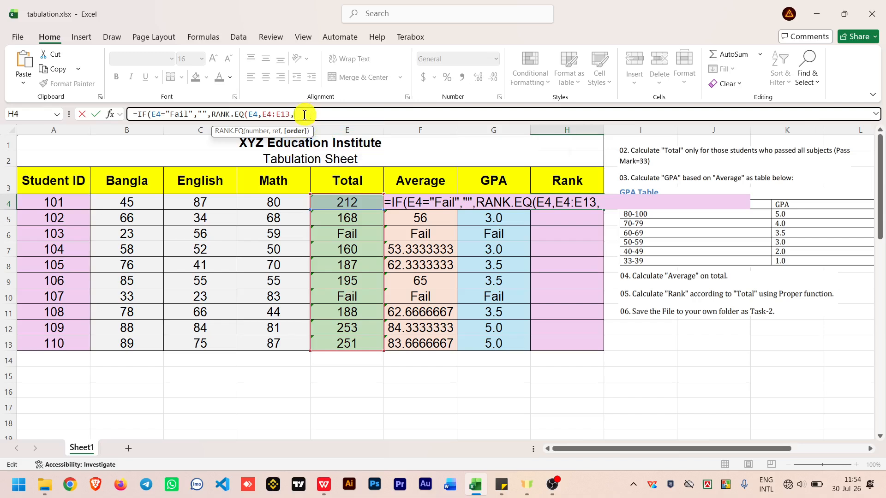
pyautogui.write('0')
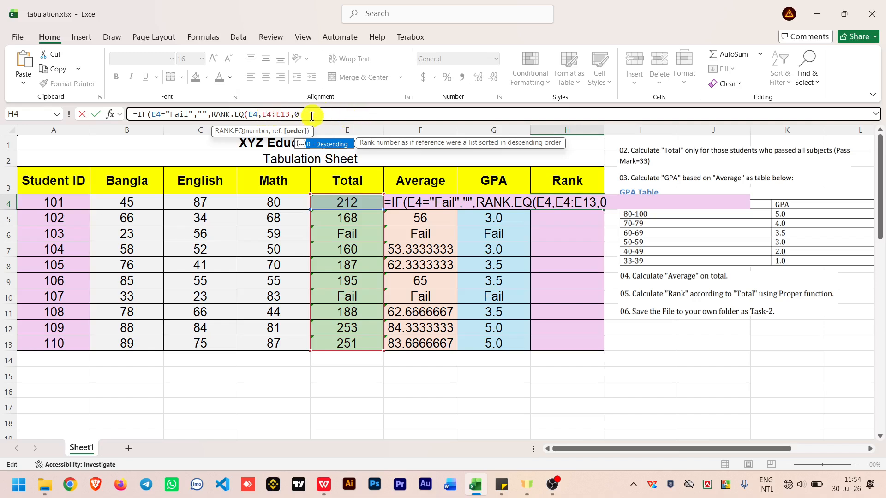
# Make the RANK.EQ reference in H4 absolute as $E$4:$E$13 and enter the formula with its closing parentheses
pyautogui.moveTo(269, 114); pyautogui.dragTo(280, 113)
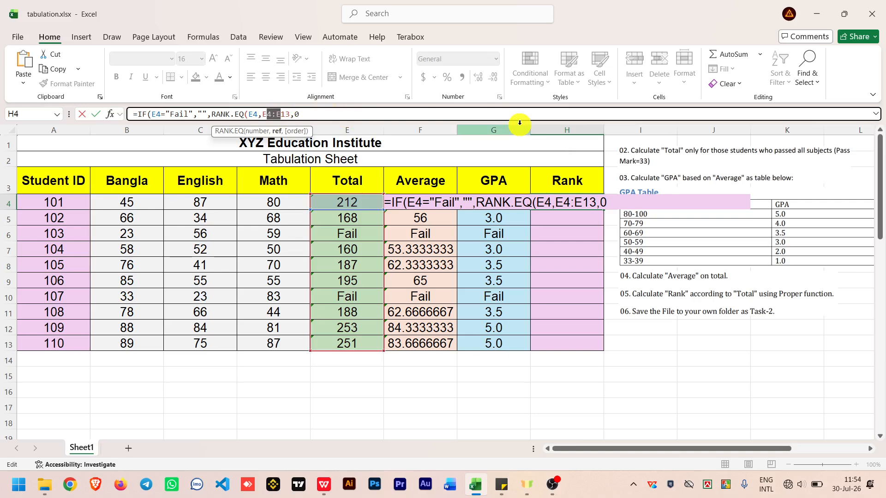
pyautogui.press('F4')
pyautogui.click(321, 114)
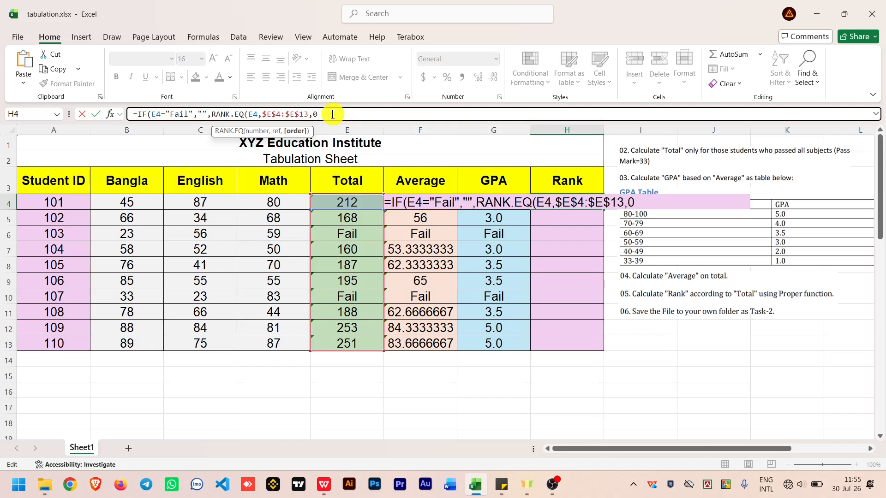
pyautogui.press('Return')
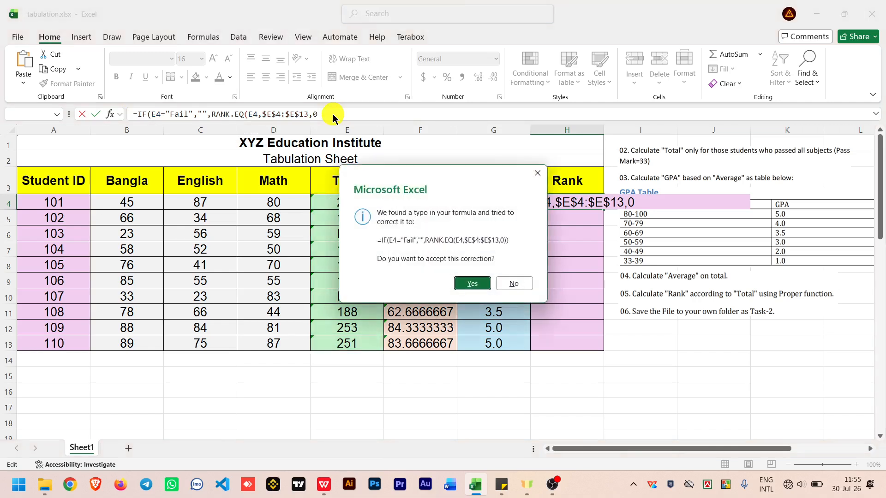
pyautogui.press('Return')
# Fill the Rank formula from H4 down to H13 for all students
pyautogui.click(568, 203)
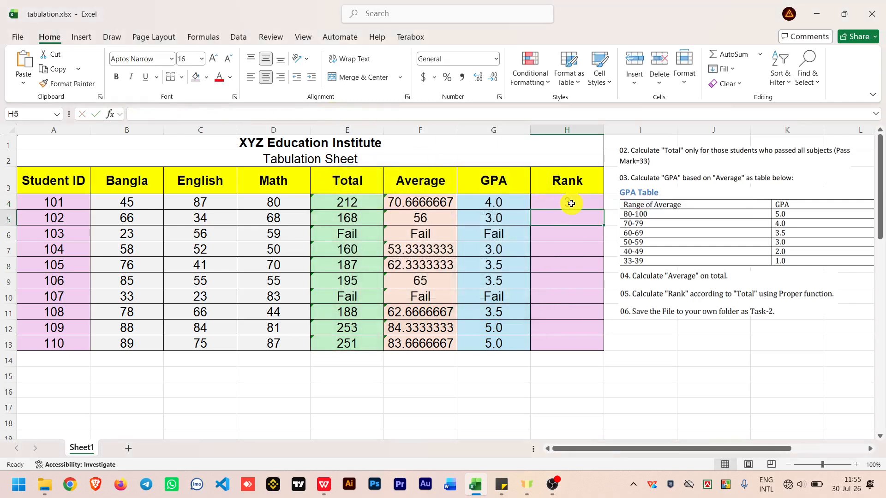
pyautogui.doubleClick(605, 210)
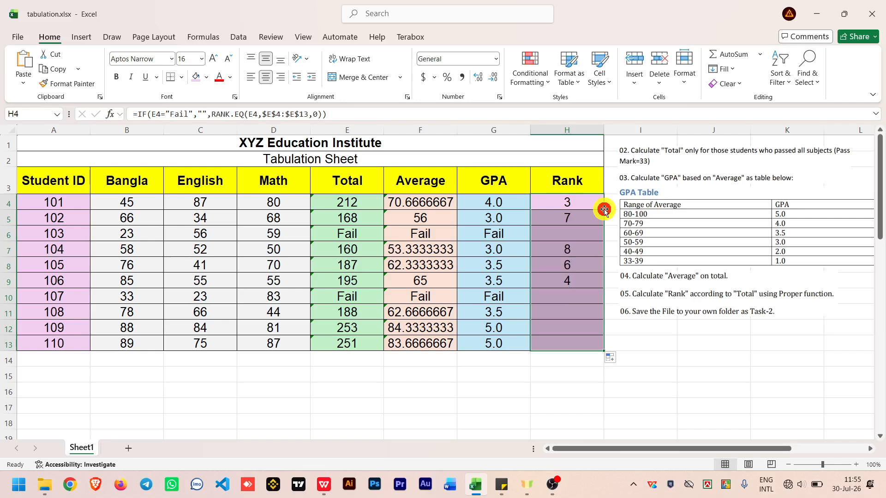
pyautogui.click(623, 361)
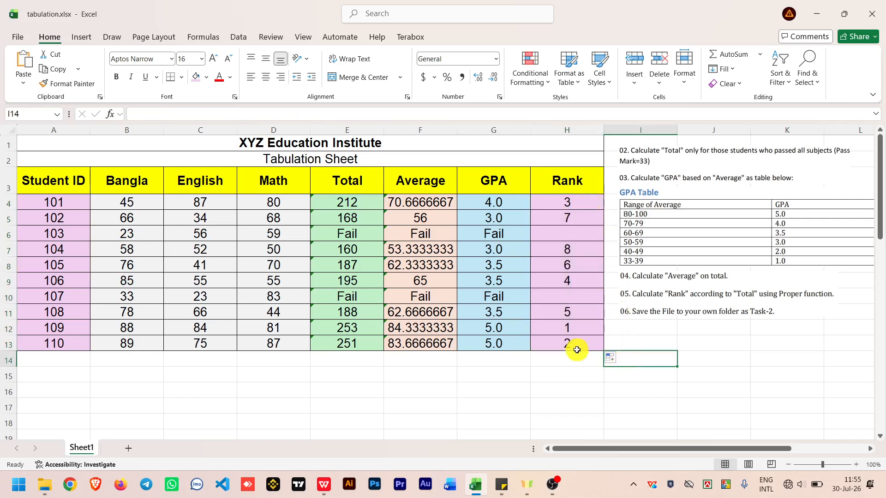
# Review the Rank column H4:H13, including the H6 formula for a failed student and the row of the first-ranked student
pyautogui.click(577, 232)
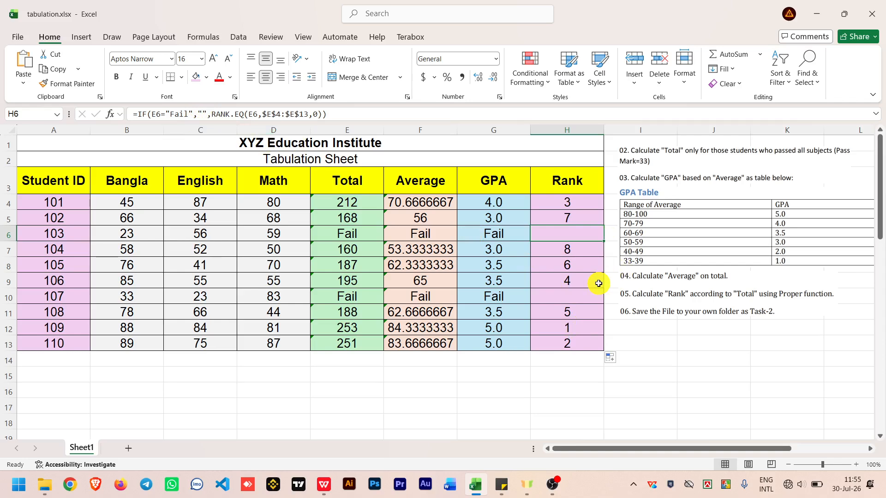
pyautogui.click(642, 369)
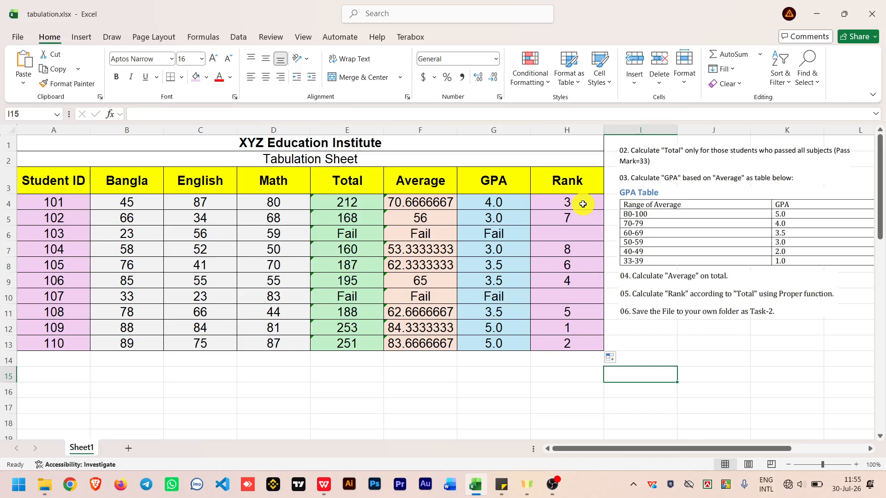
pyautogui.moveTo(551, 330); pyautogui.dragTo(30, 333)
pyautogui.click(67, 406)
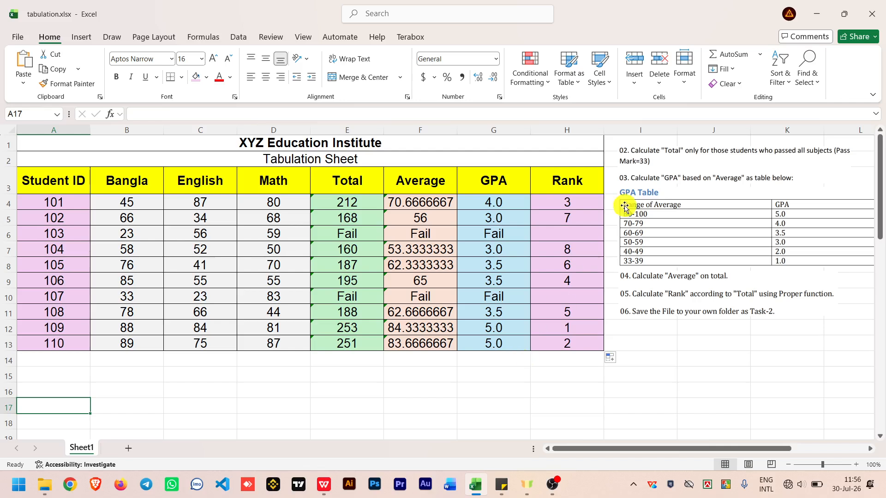
pyautogui.click(580, 203)
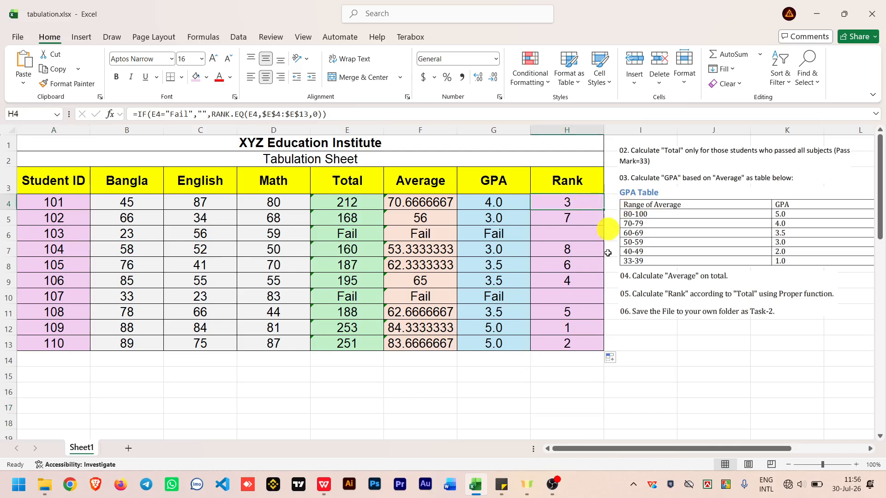
pyautogui.click(669, 399)
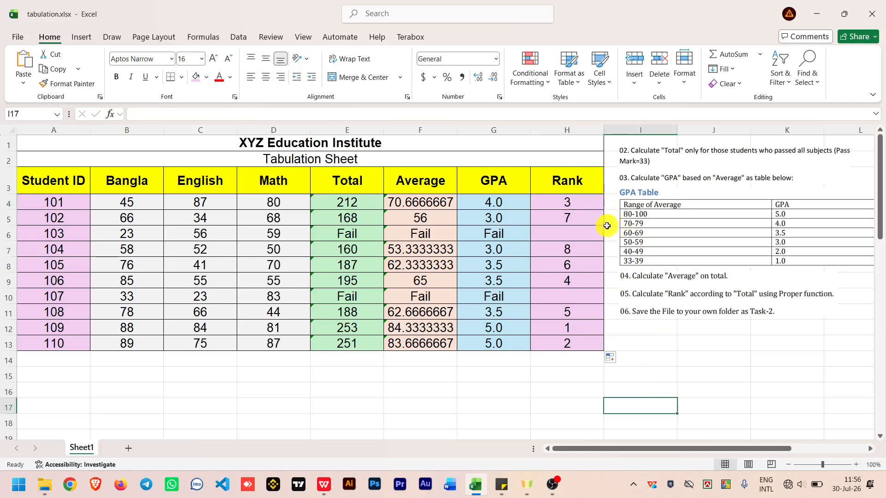
pyautogui.click(577, 204)
pyautogui.moveTo(578, 205); pyautogui.dragTo(586, 348)
pyautogui.click(651, 330)
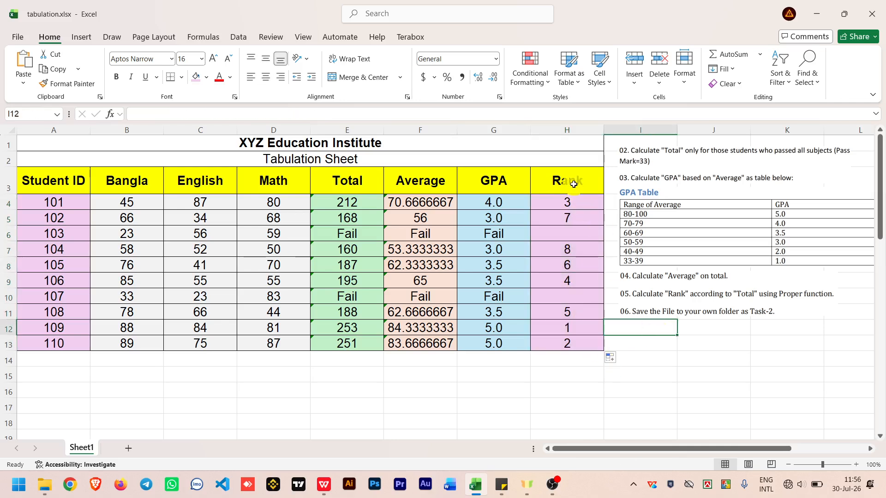
# Try to sort only the Rank cells H4:H13 smallest to largest, continuing with the current selection
pyautogui.click(575, 182)
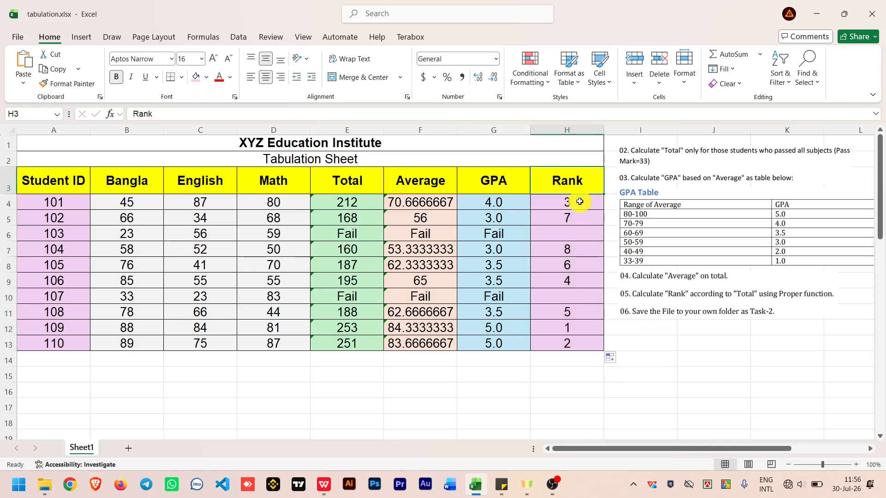
pyautogui.moveTo(576, 202); pyautogui.dragTo(582, 342)
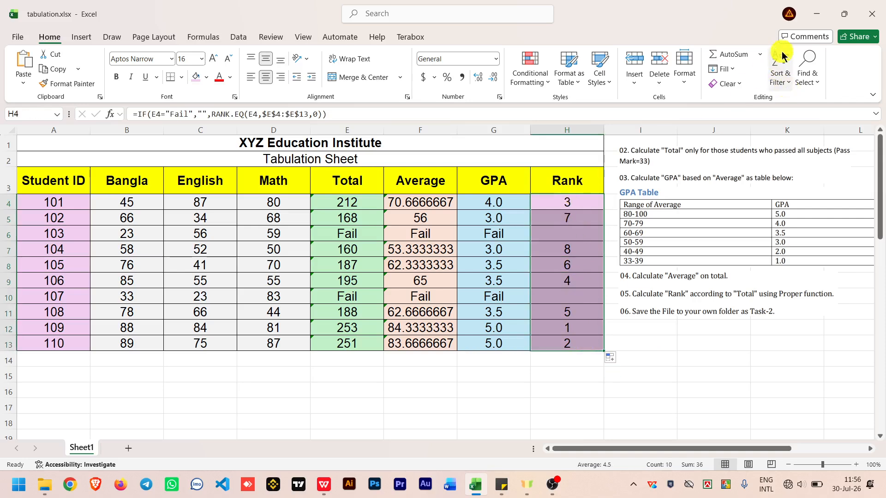
pyautogui.click(783, 84)
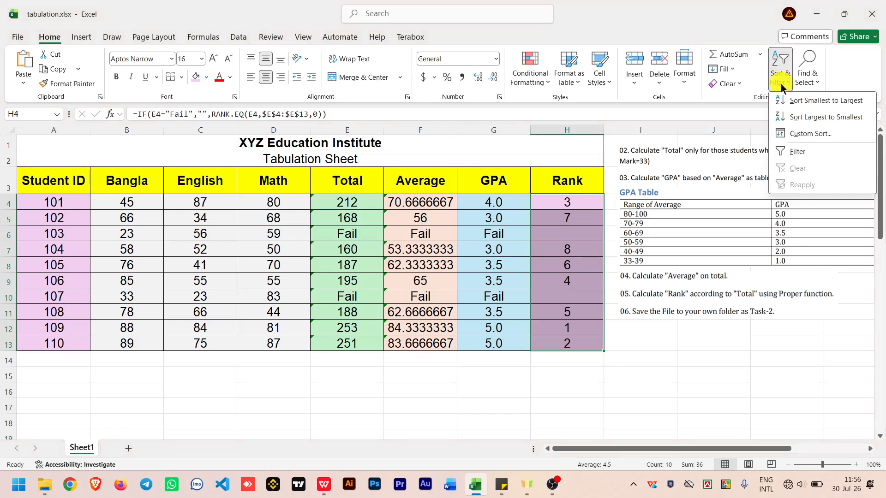
pyautogui.click(812, 103)
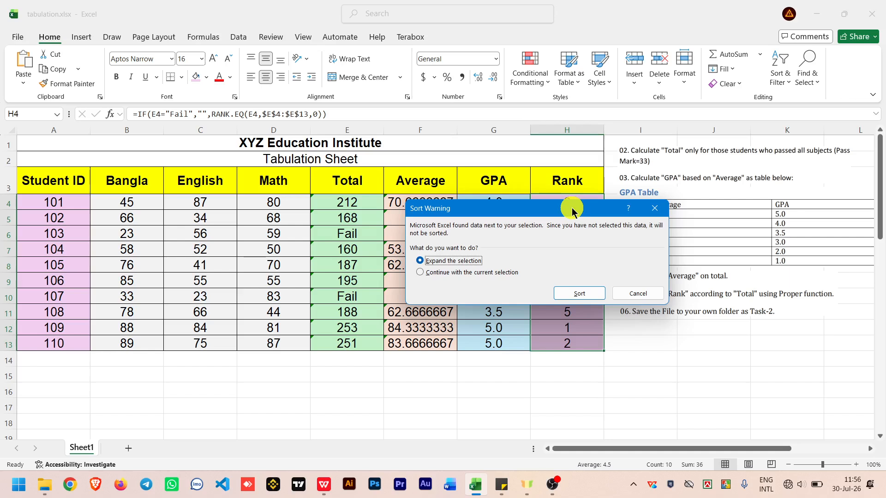
pyautogui.moveTo(572, 212); pyautogui.dragTo(390, 226)
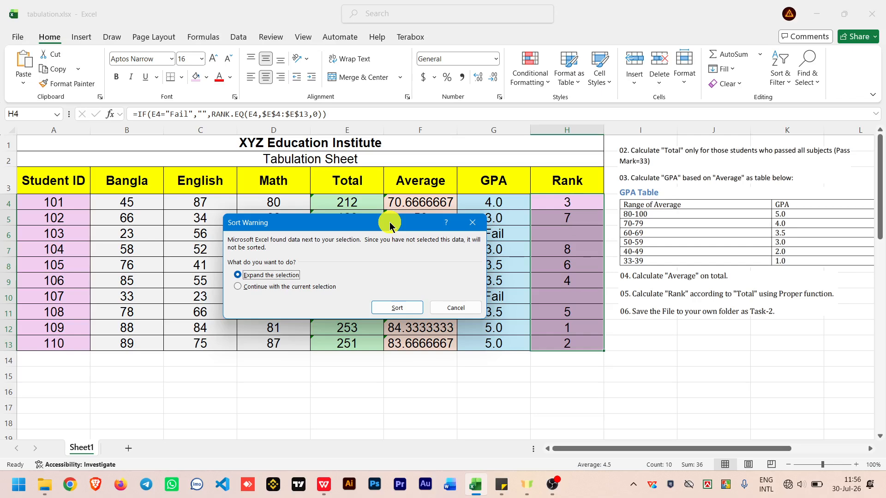
pyautogui.moveTo(376, 222); pyautogui.dragTo(507, 201)
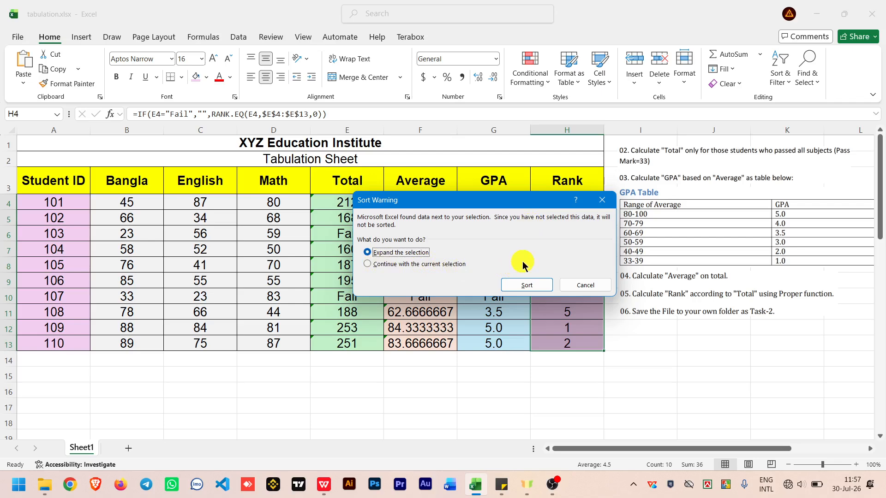
pyautogui.click(440, 264)
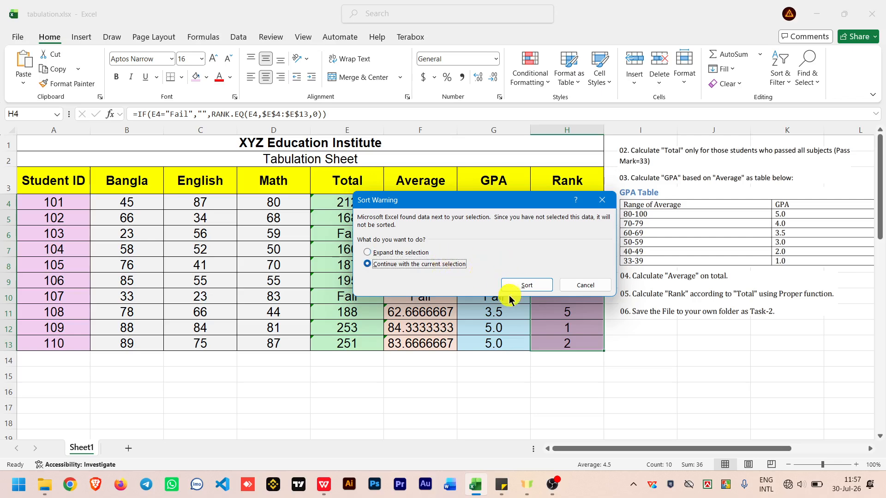
pyautogui.click(525, 286)
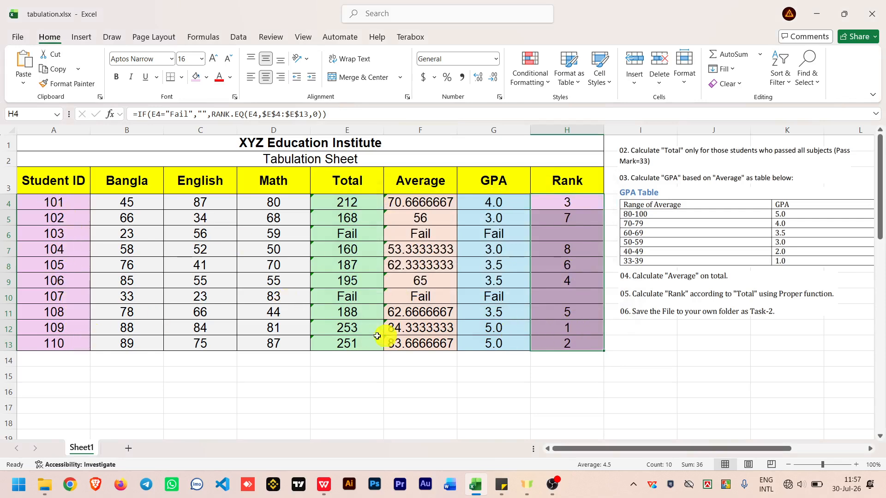
# Sort the student rows by Rank from smallest to largest, expanding the selection to the neighbouring columns
pyautogui.click(780, 76)
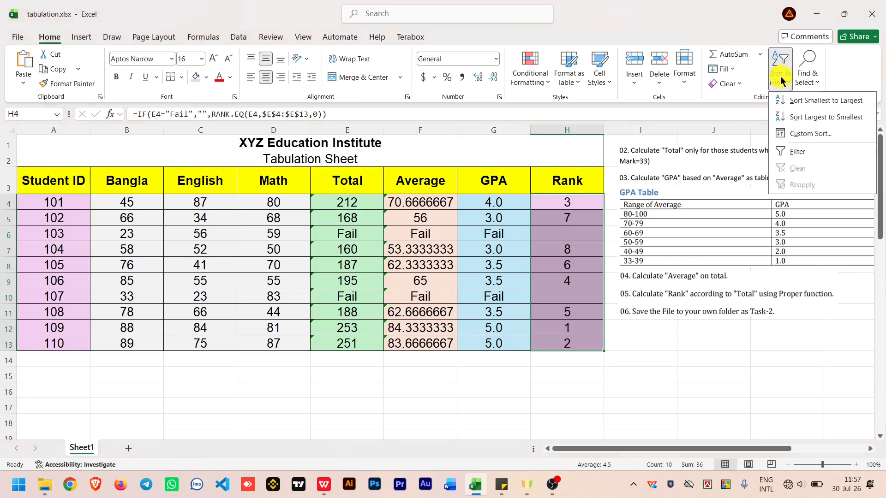
pyautogui.click(802, 100)
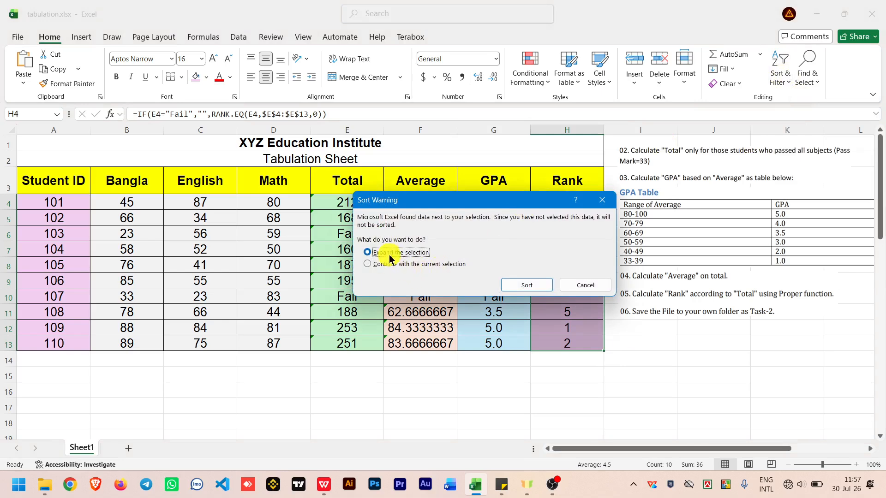
pyautogui.click(513, 282)
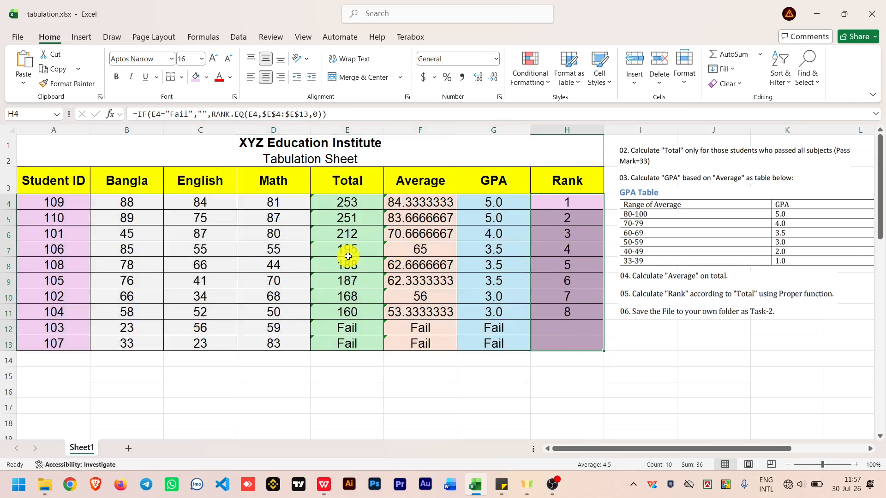
# Examine the rank-sorted rows, checking the student order, the Rank formulas and the rank cells of the failed students
pyautogui.click(71, 208)
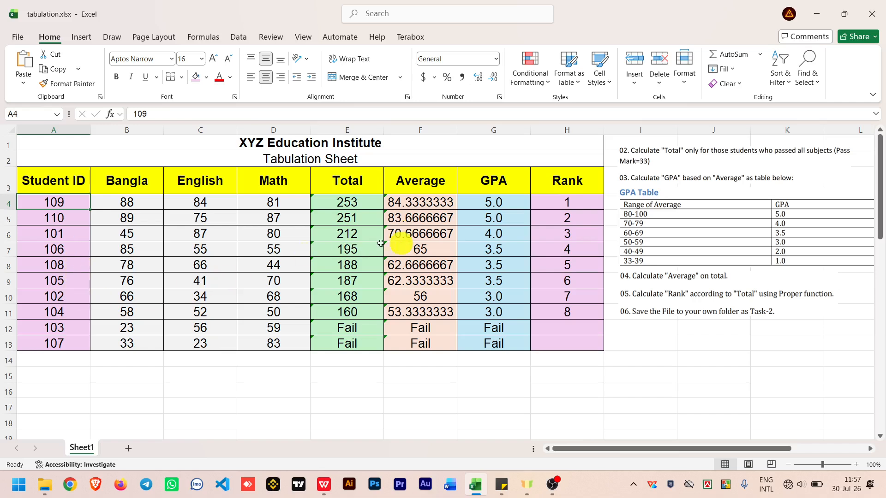
pyautogui.click(572, 216)
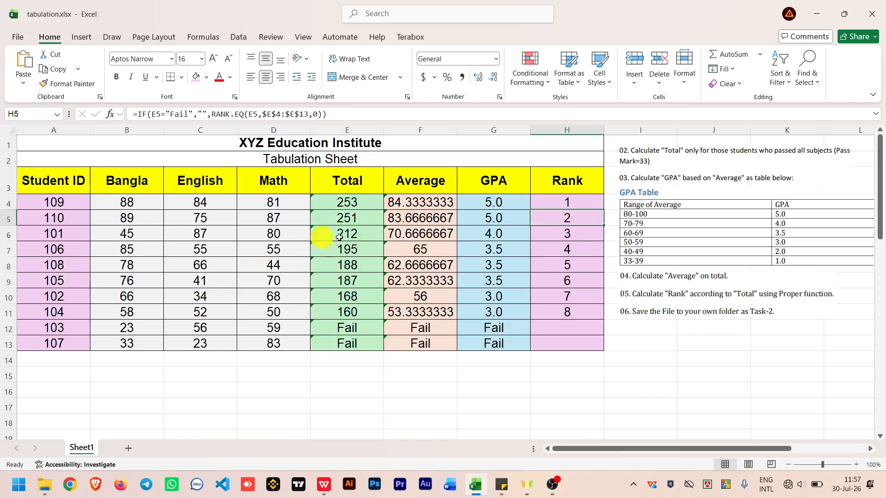
pyautogui.click(569, 331)
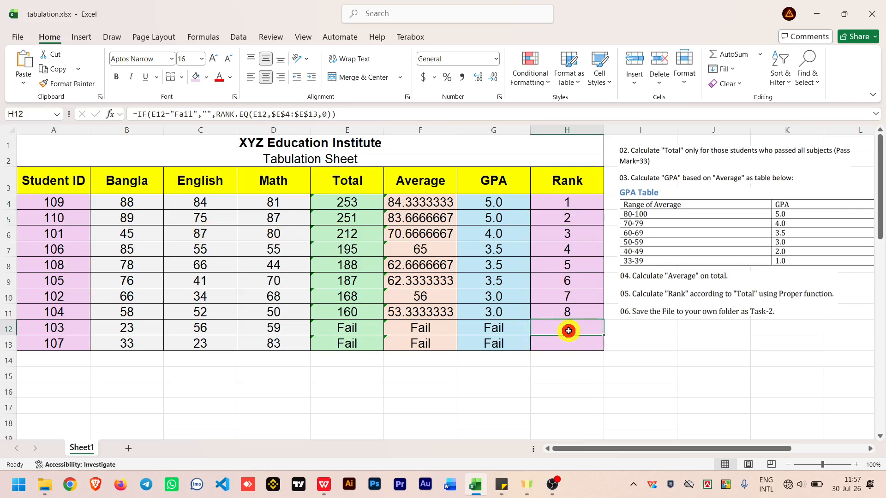
pyautogui.click(632, 402)
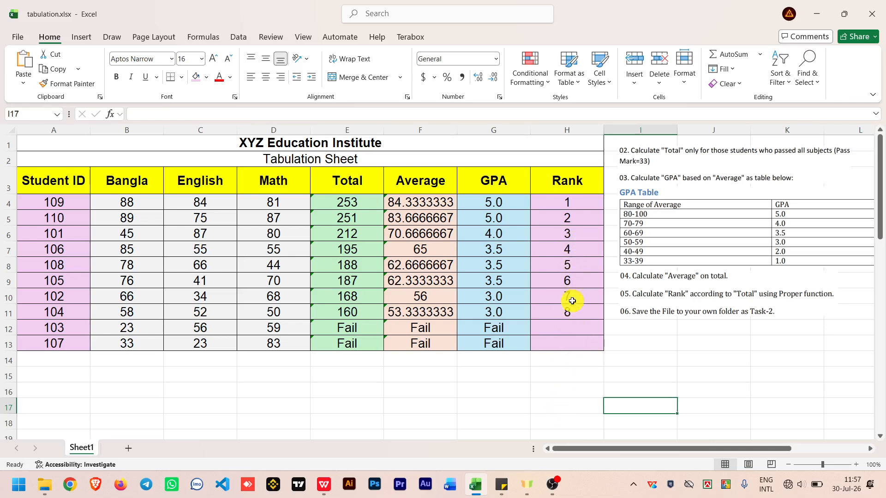
pyautogui.click(570, 313)
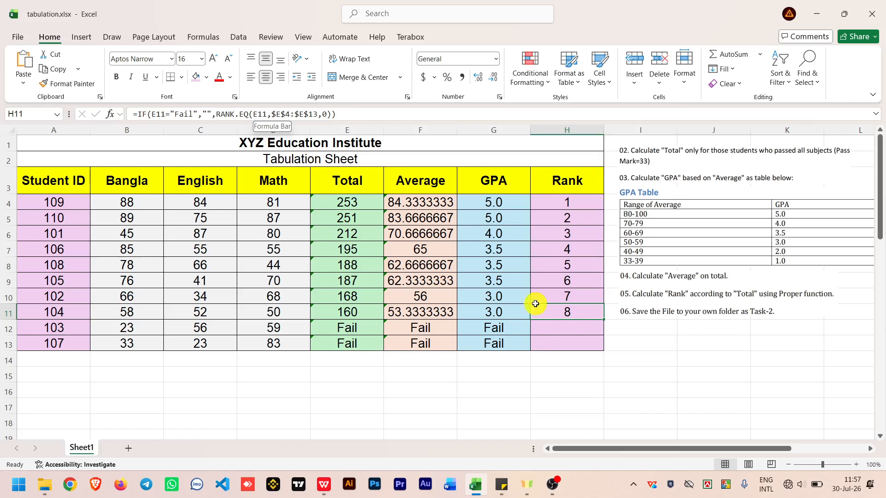
pyautogui.click(566, 358)
pyautogui.moveTo(571, 201); pyautogui.dragTo(585, 349)
pyautogui.click(635, 350)
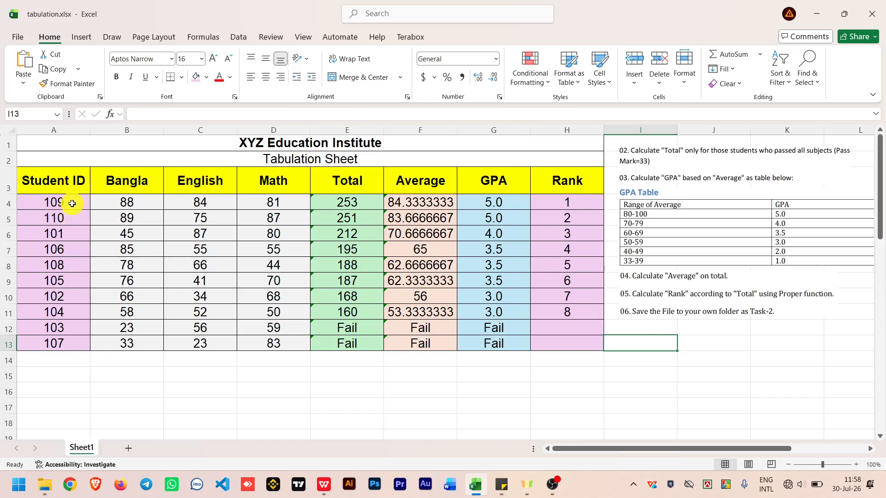
# Sort the student rows by Student ID from smallest to largest, expanding the selection to the neighbouring columns
pyautogui.moveTo(70, 206); pyautogui.dragTo(65, 342)
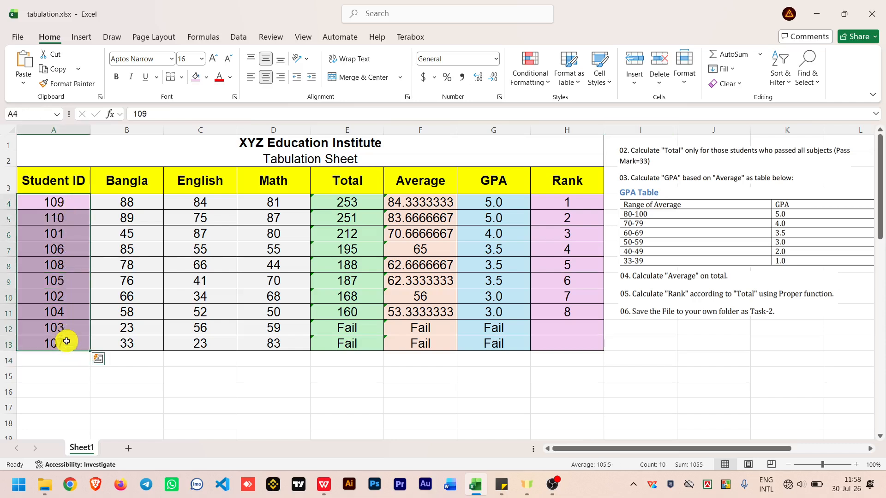
pyautogui.click(780, 79)
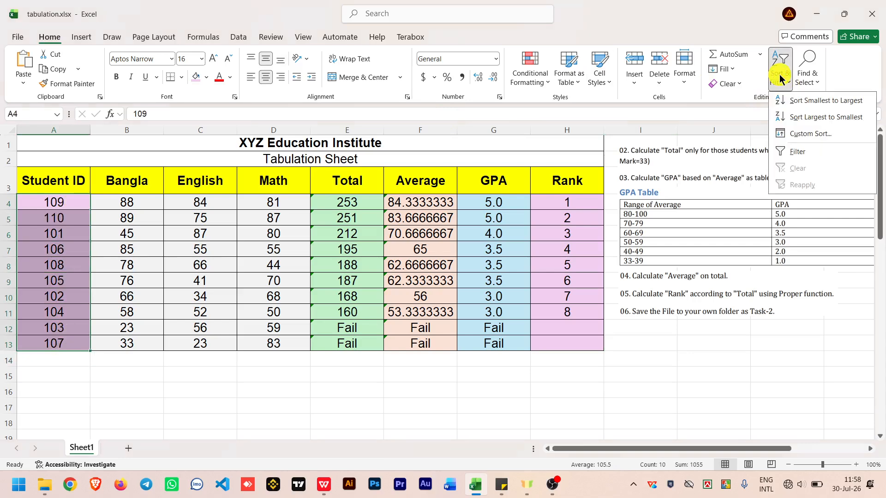
pyautogui.click(802, 99)
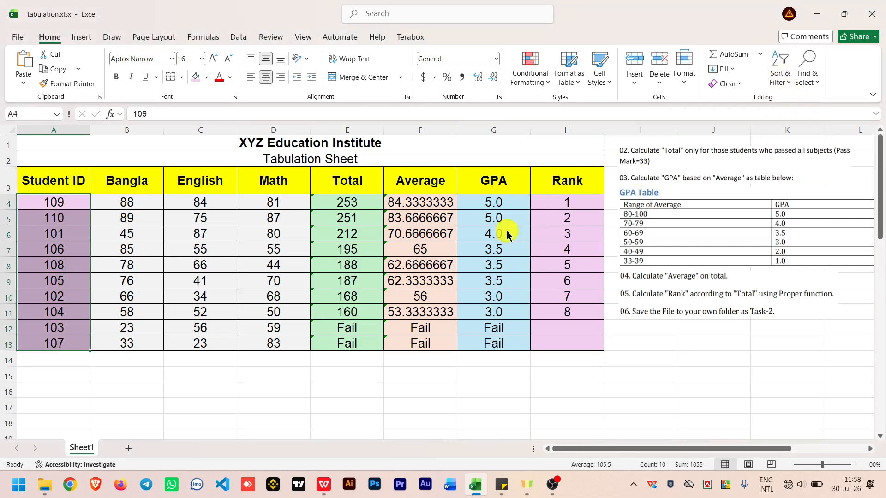
pyautogui.click(525, 286)
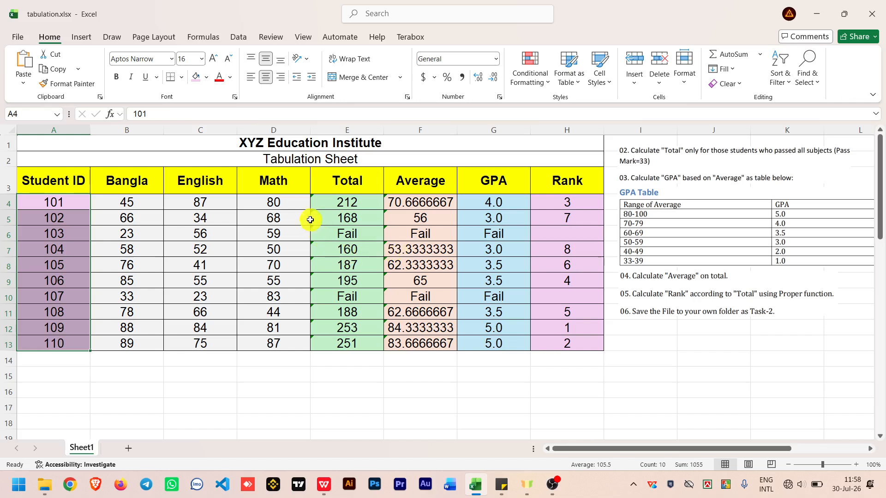
# Sort the student rows by Math marks from largest to smallest, expanding the selection to the neighbouring columns
pyautogui.click(296, 203)
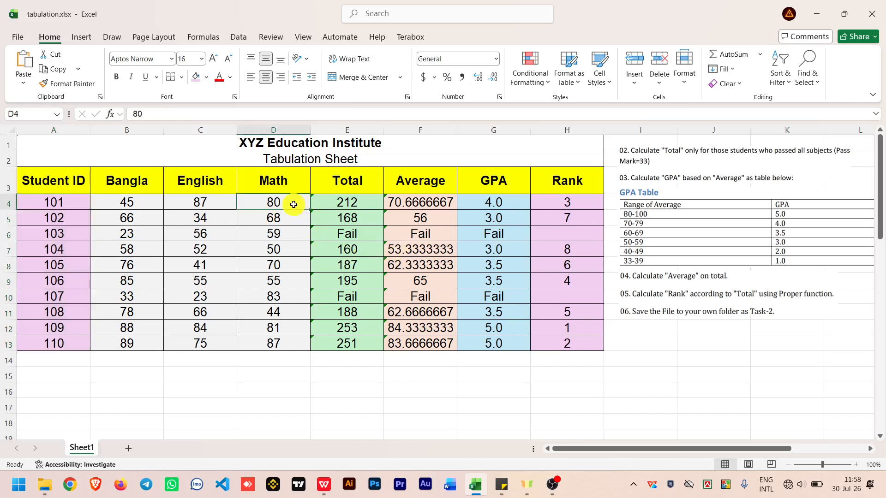
pyautogui.moveTo(295, 204); pyautogui.dragTo(292, 344)
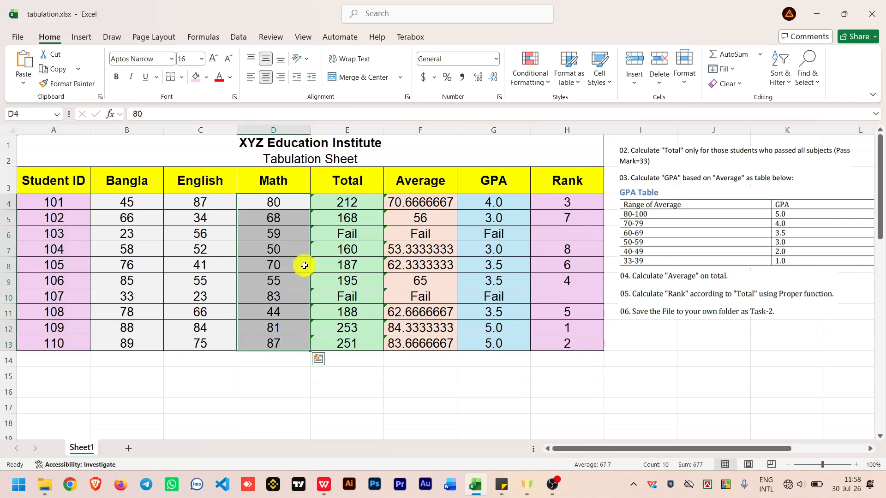
pyautogui.click(780, 69)
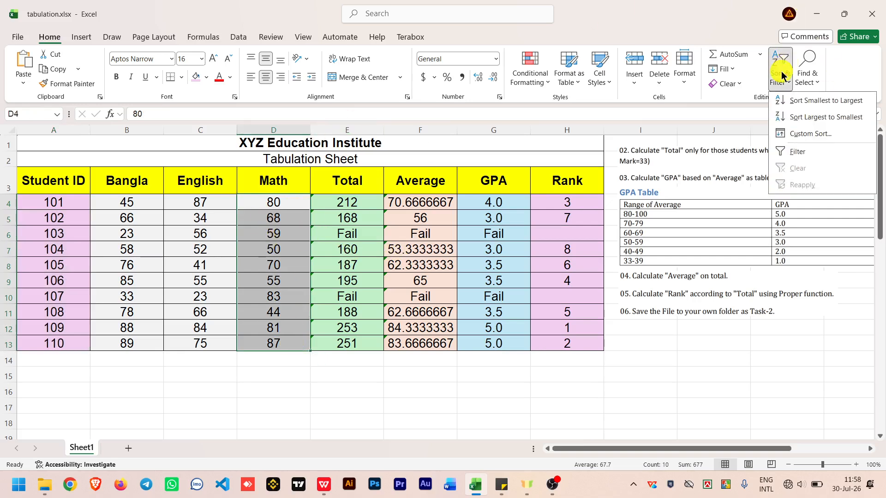
pyautogui.click(829, 121)
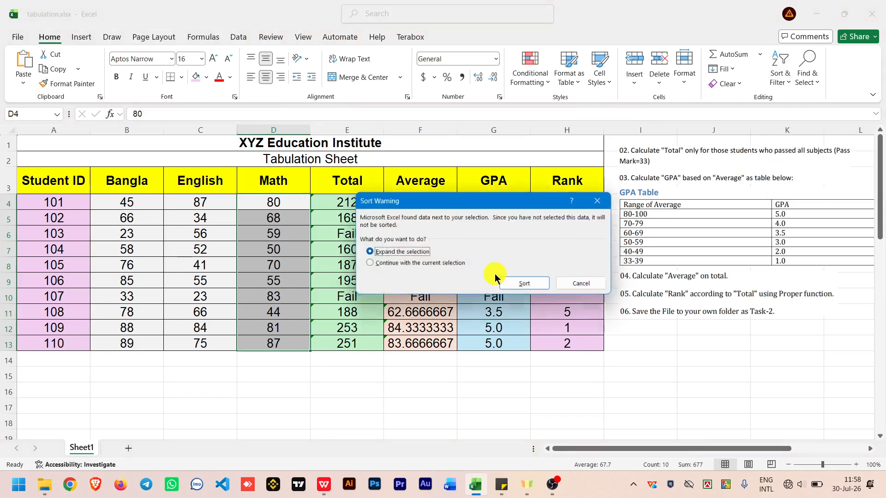
pyautogui.click(527, 287)
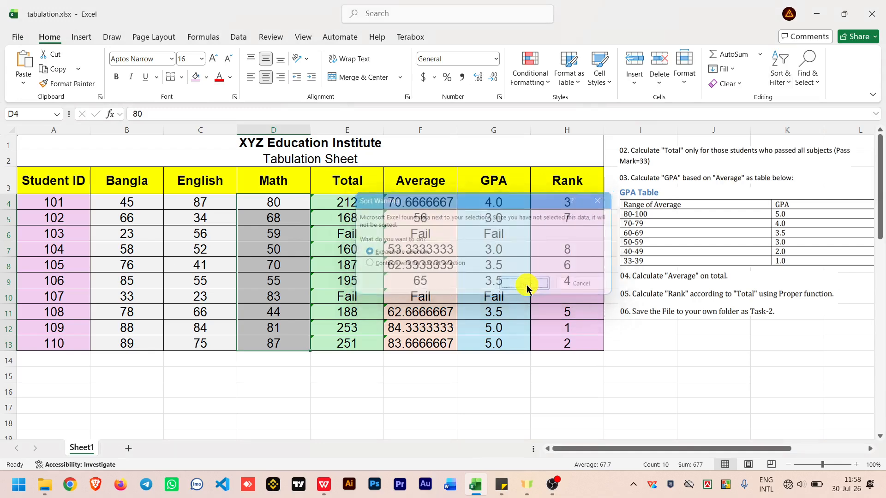
pyautogui.click(380, 393)
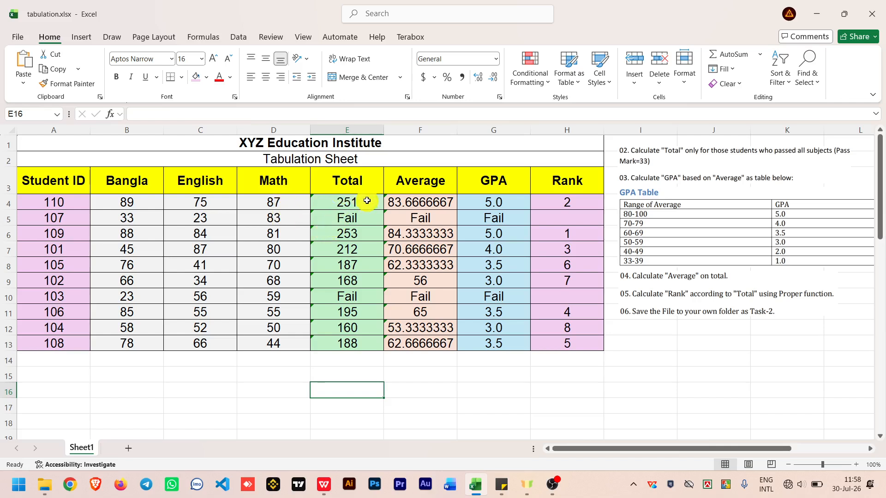
# Sort the student rows by Total from largest to smallest with the selection expanded, and check the reordered rows and their formulas
pyautogui.moveTo(366, 201); pyautogui.dragTo(365, 347)
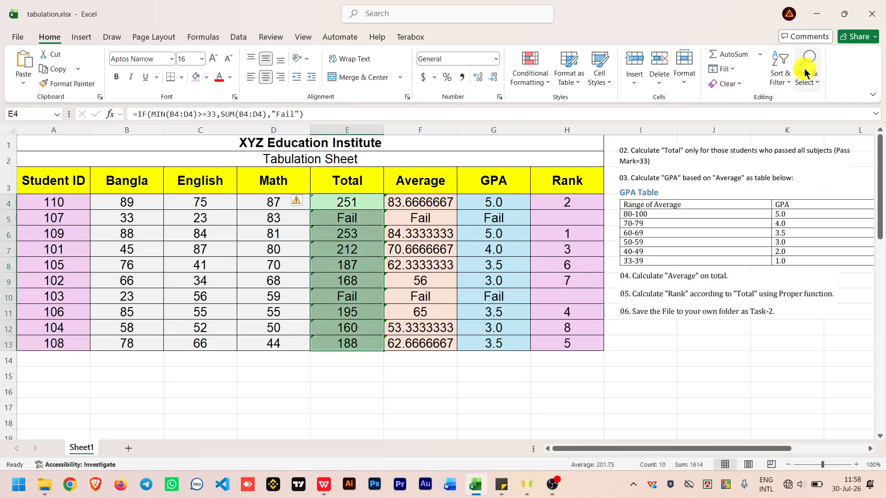
pyautogui.click(782, 77)
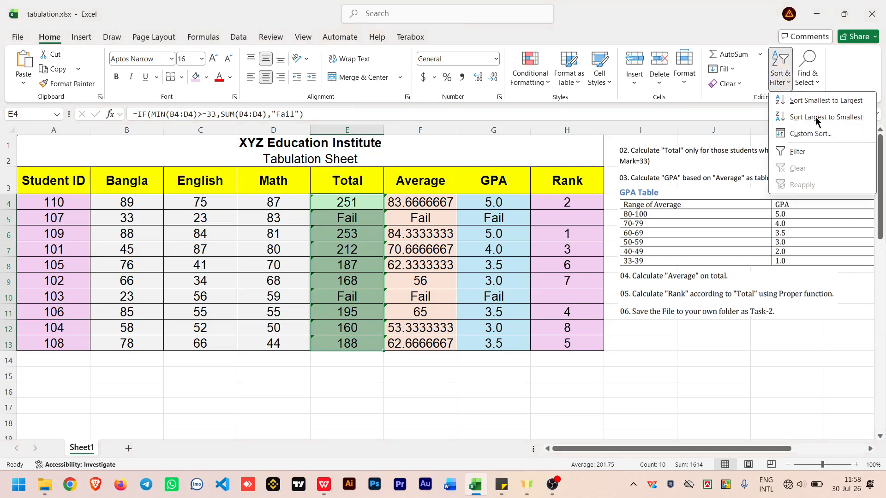
pyautogui.click(816, 118)
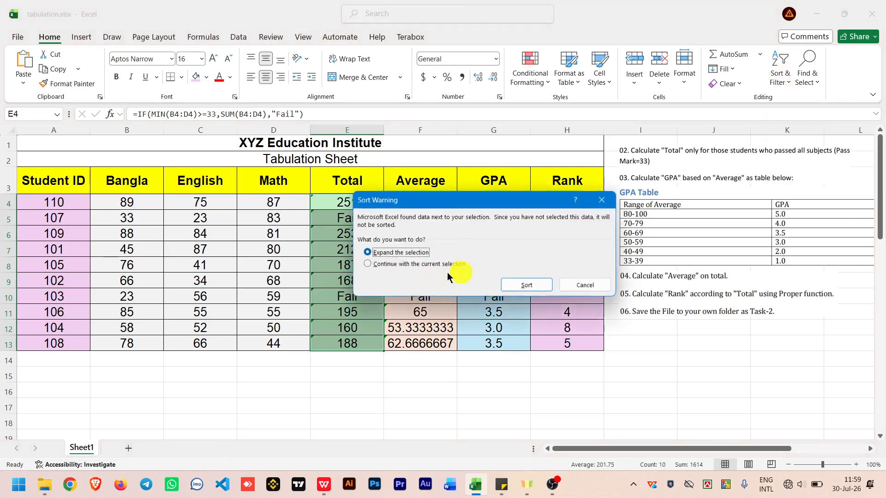
pyautogui.click(526, 285)
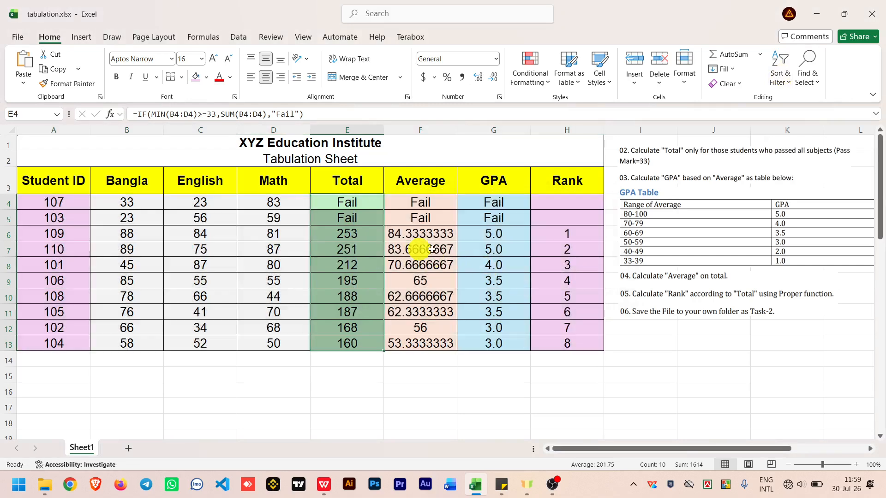
pyautogui.click(369, 234)
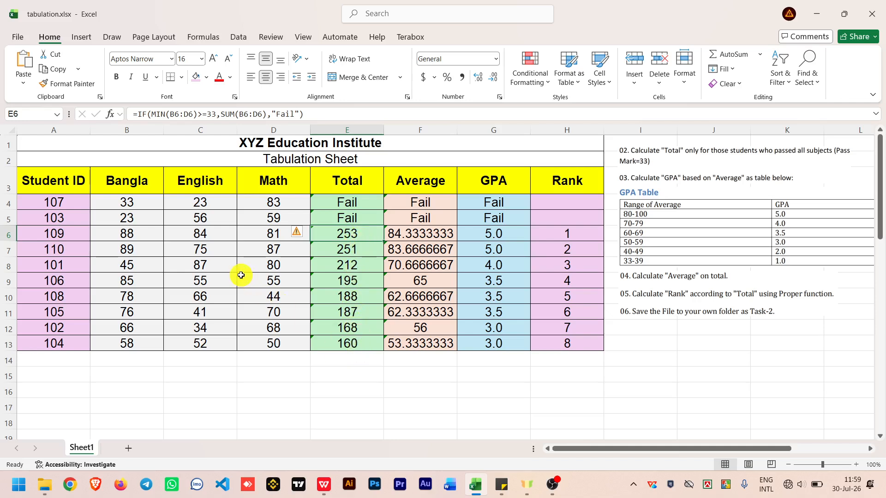
pyautogui.moveTo(63, 202); pyautogui.dragTo(67, 266)
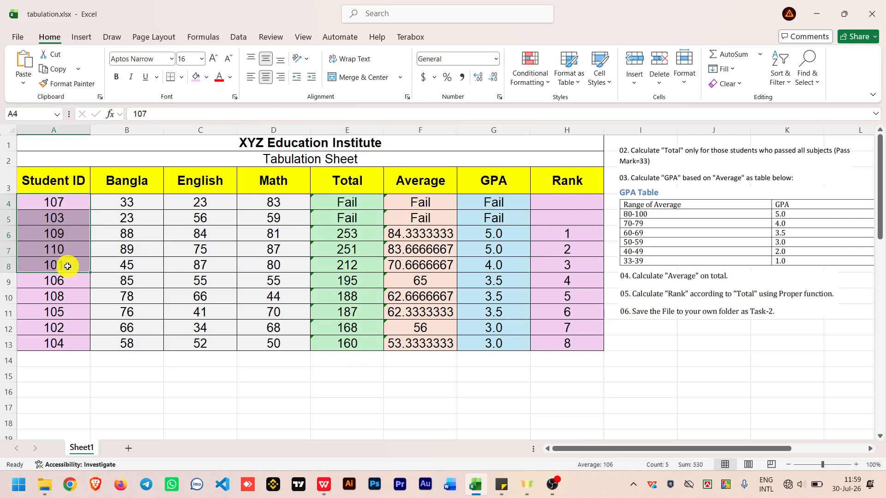
pyautogui.click(354, 204)
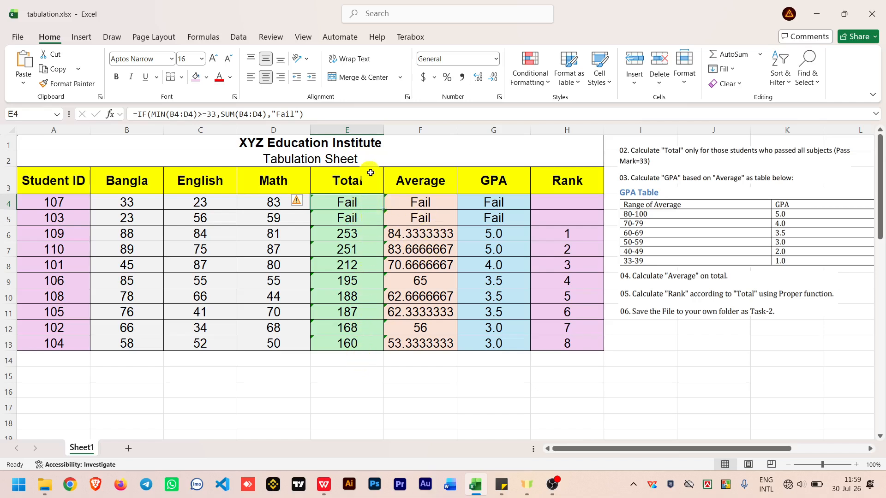
pyautogui.click(420, 204)
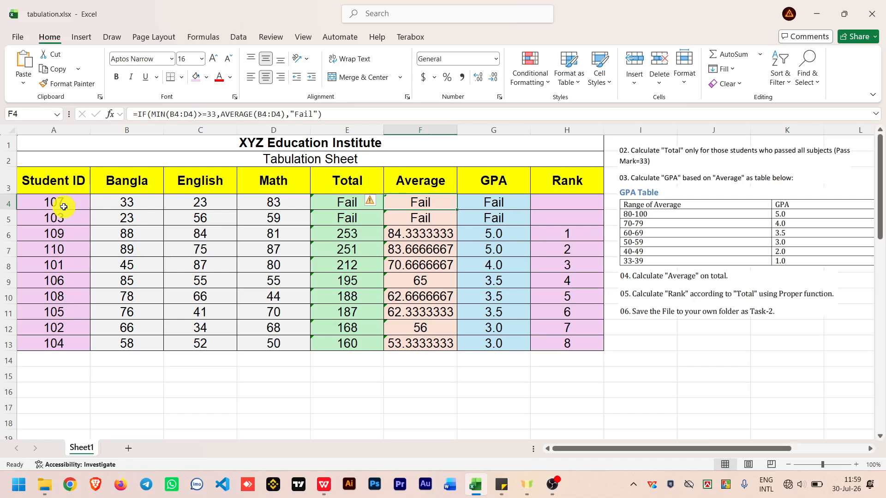
# Restore the Student ID order by sorting A4:A13 from smallest to largest, expanding the selection to the neighbouring columns
pyautogui.moveTo(67, 204); pyautogui.dragTo(72, 341)
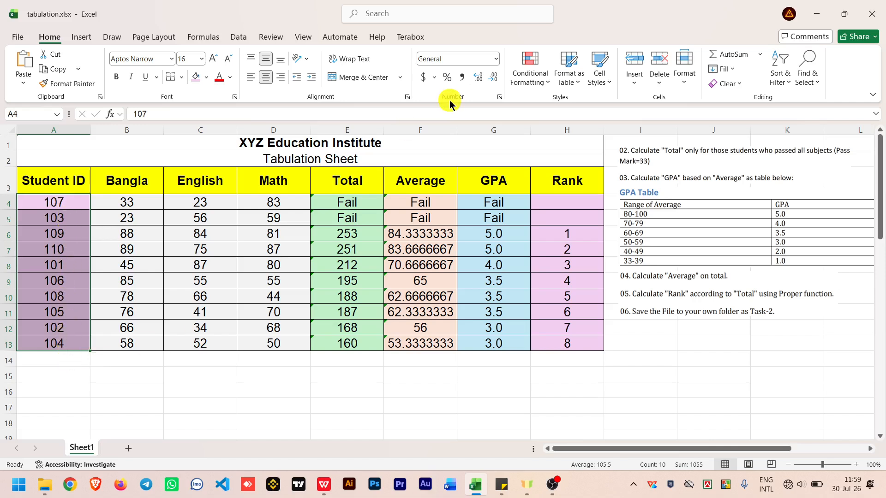
pyautogui.click(782, 70)
pyautogui.click(801, 100)
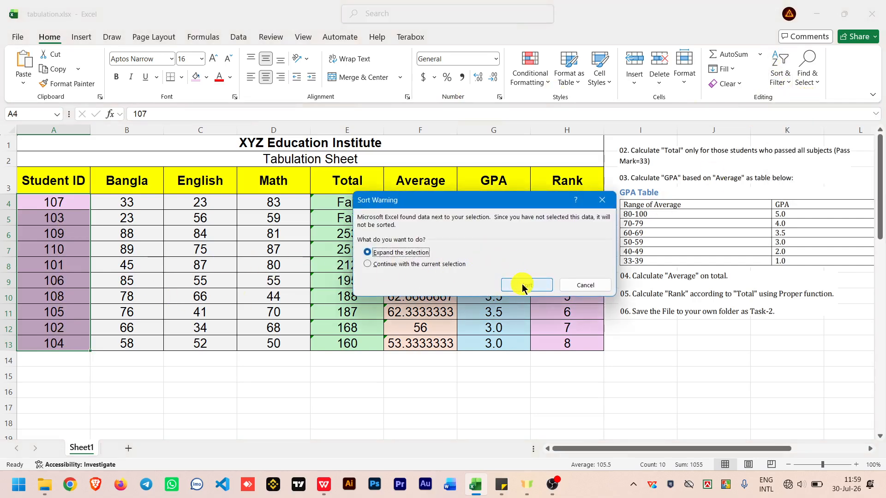
pyautogui.click(523, 285)
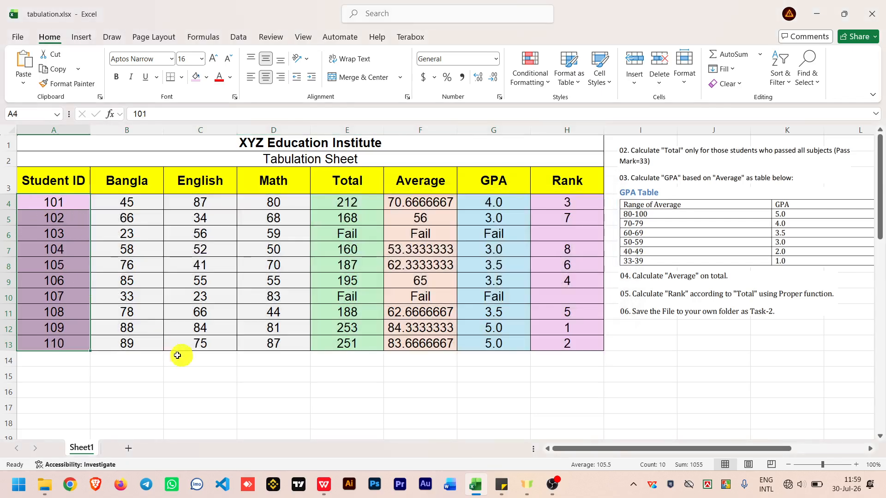
pyautogui.click(228, 391)
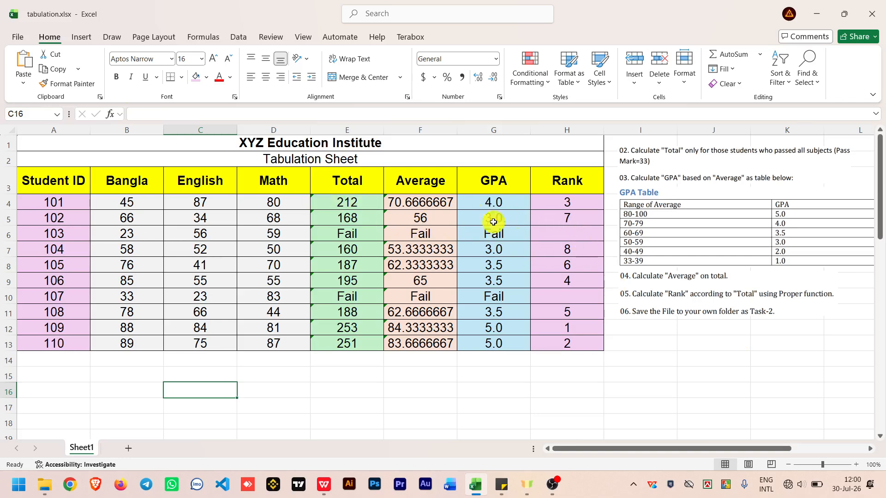
# Review the Total, Average, GPA and Rank formulas in the first student row
pyautogui.click(328, 201)
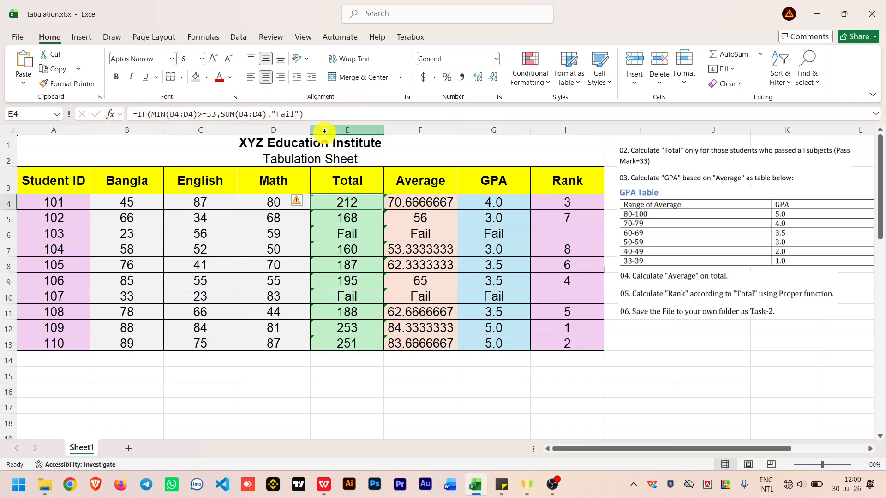
pyautogui.click(412, 205)
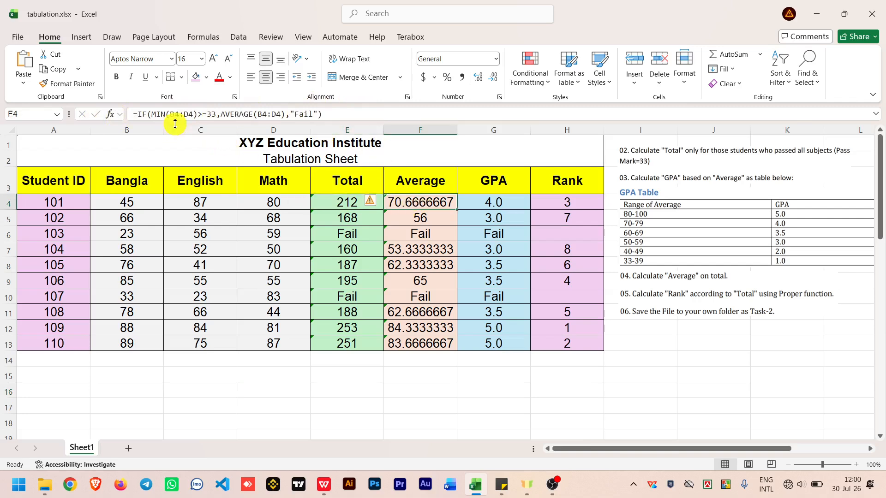
pyautogui.click(336, 198)
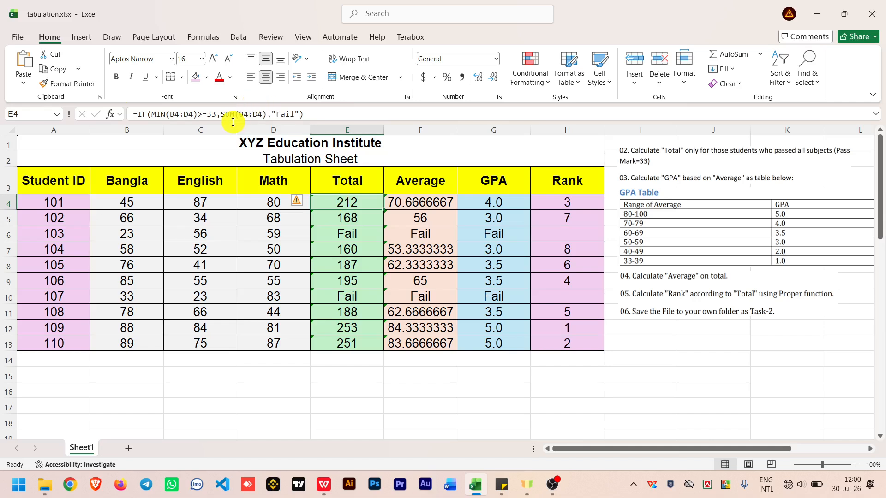
pyautogui.click(408, 206)
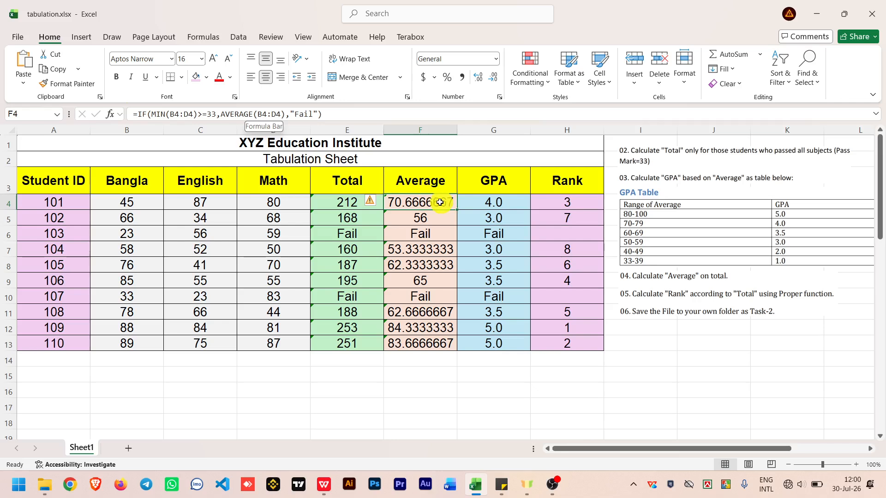
pyautogui.click(509, 203)
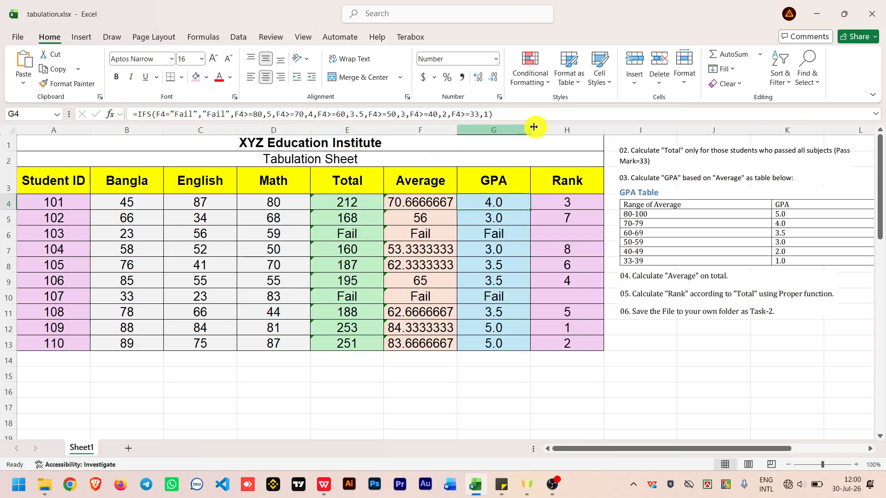
pyautogui.click(573, 206)
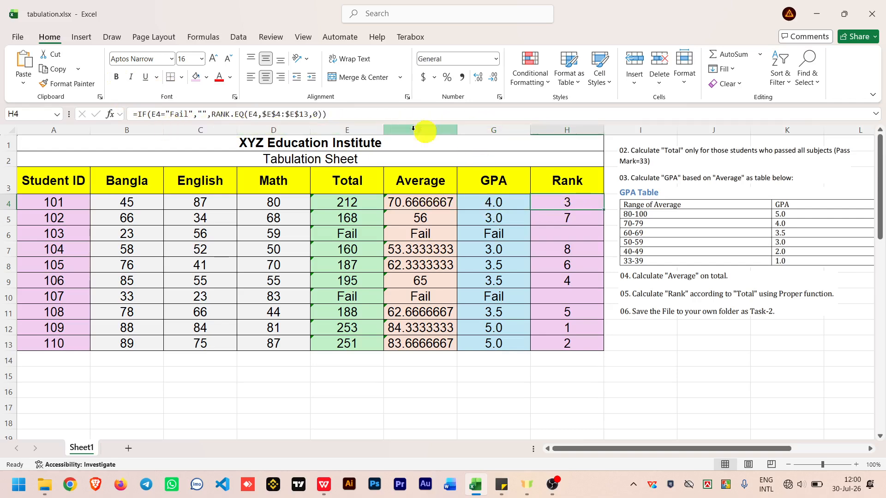
pyautogui.click(692, 391)
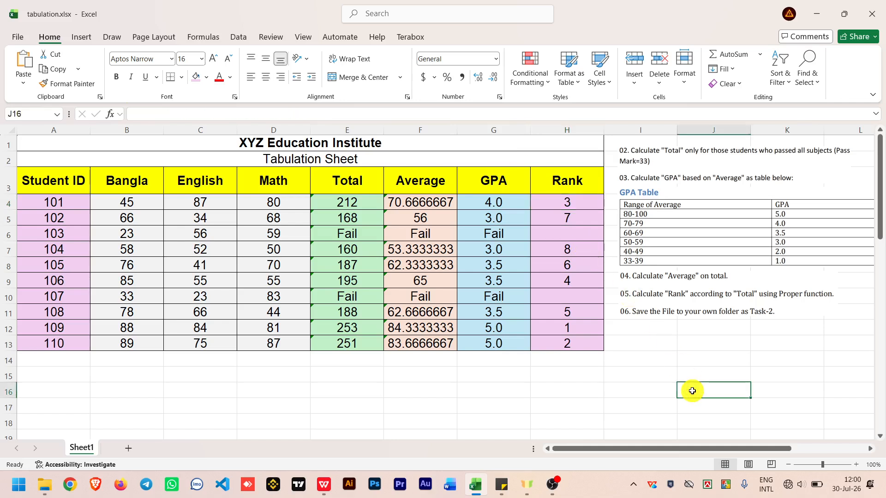